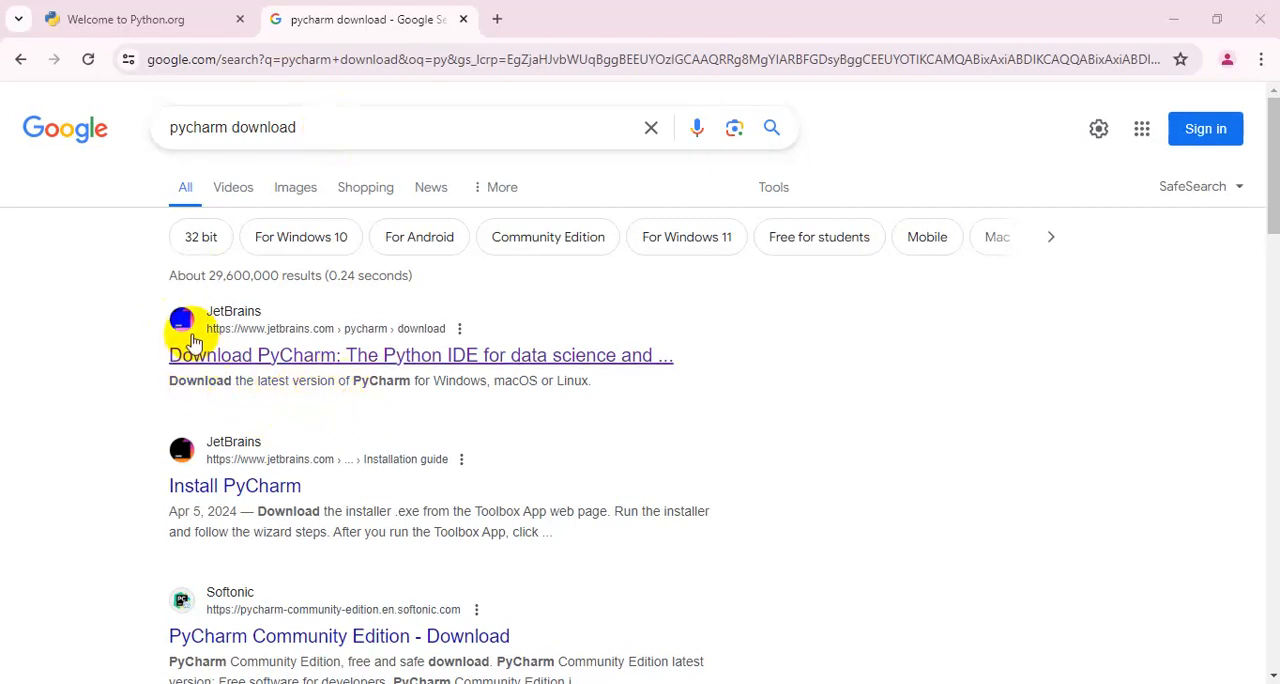
Open the JetBrains PyCharm download page from the search results and go to the Community Edition download for Windows
{"action": "left_click", "coordinate": [290, 358]}
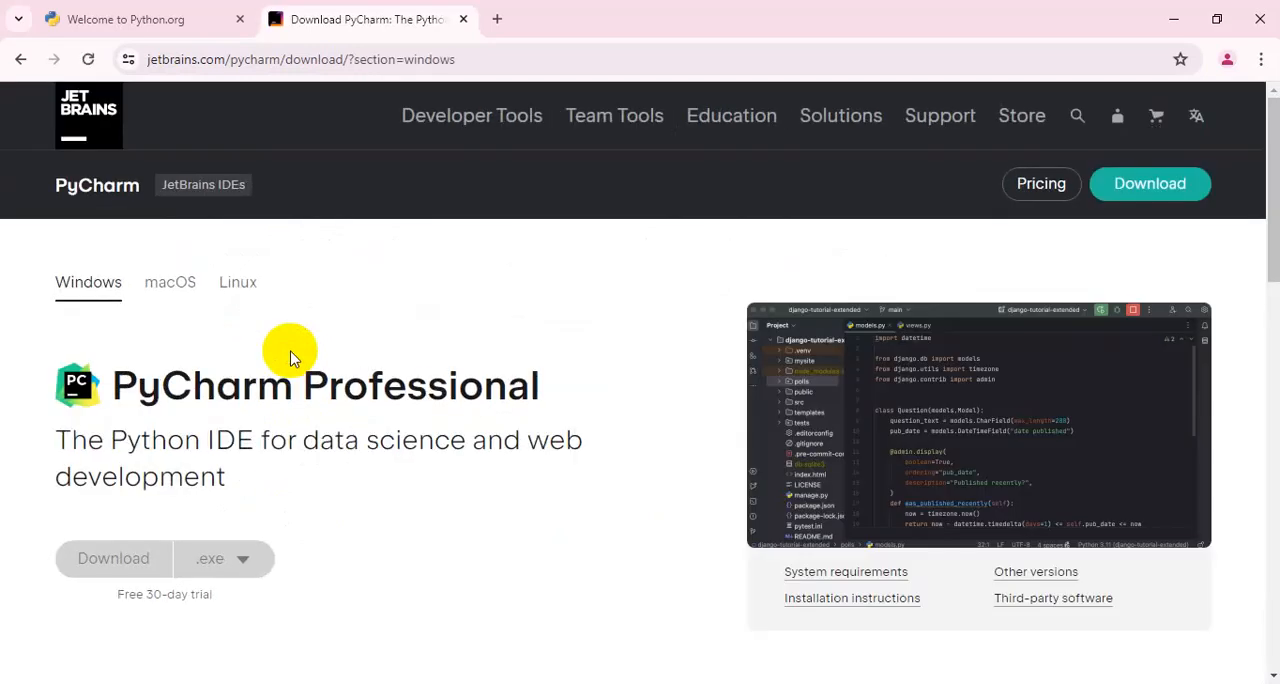
{"action": "scroll", "coordinate": [290, 358], "scroll_direction": "down", "scroll_amount": 2}
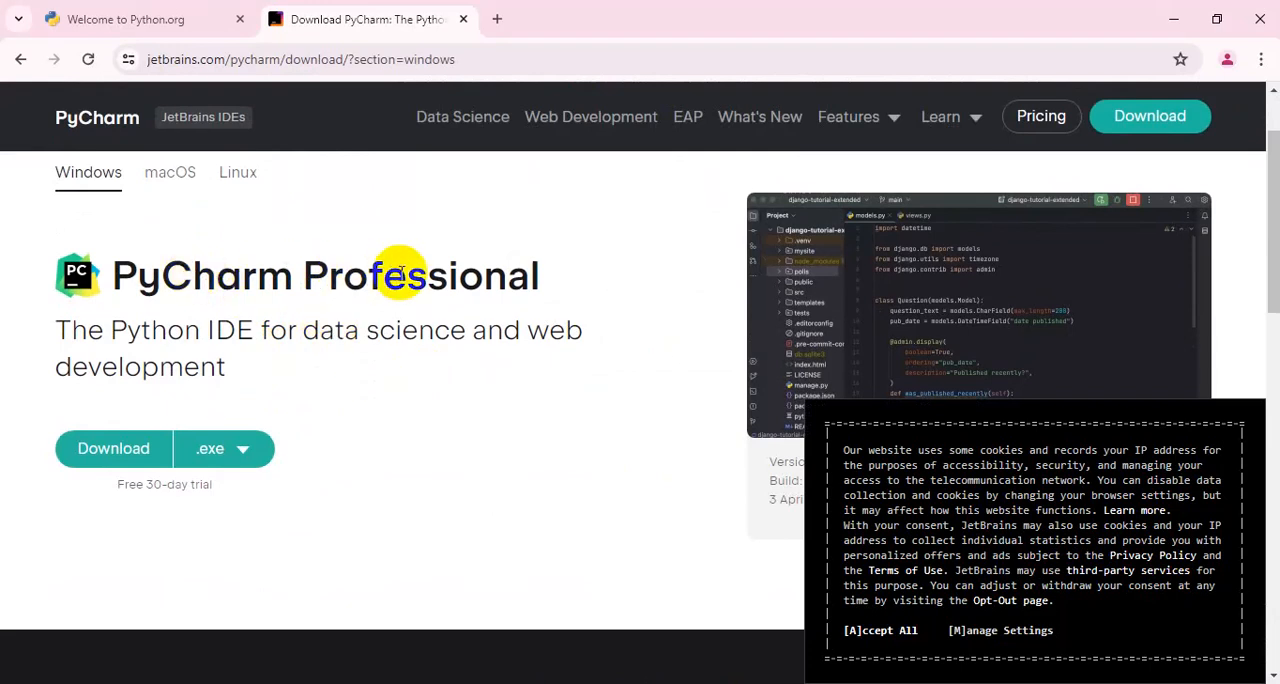
{"action": "scroll", "coordinate": [547, 410], "scroll_direction": "down", "scroll_amount": 1}
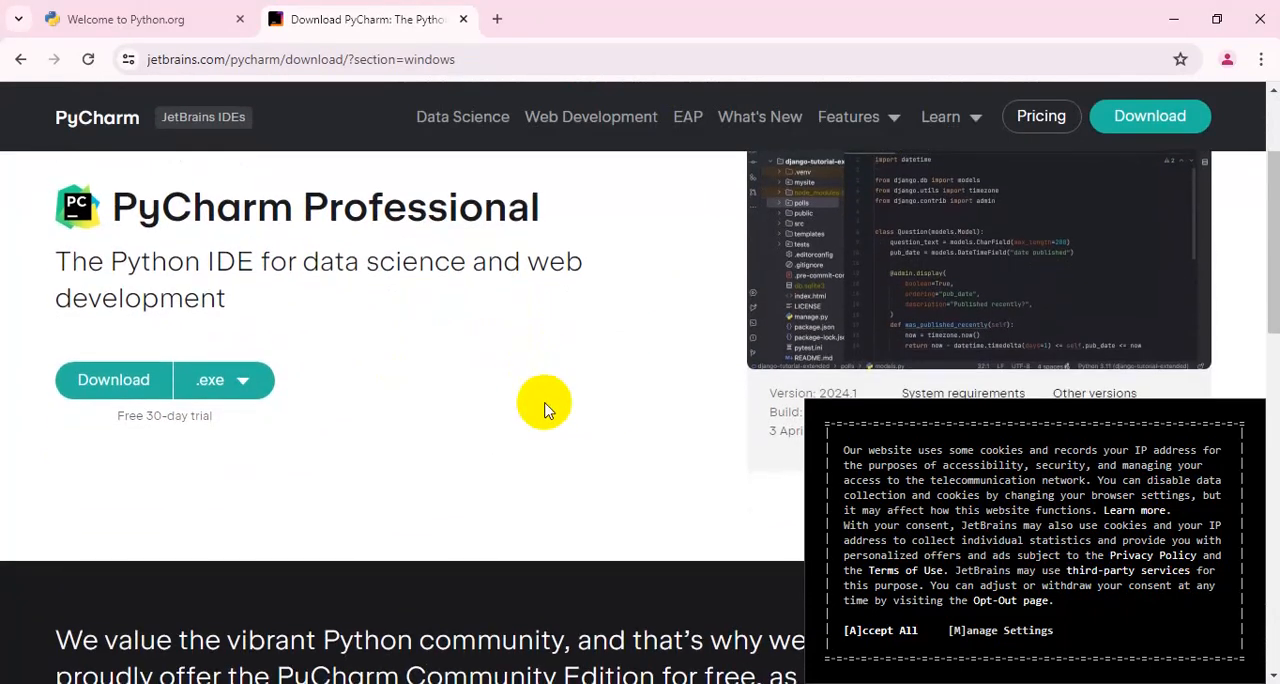
{"action": "scroll", "coordinate": [547, 410], "scroll_direction": "down", "scroll_amount": 5}
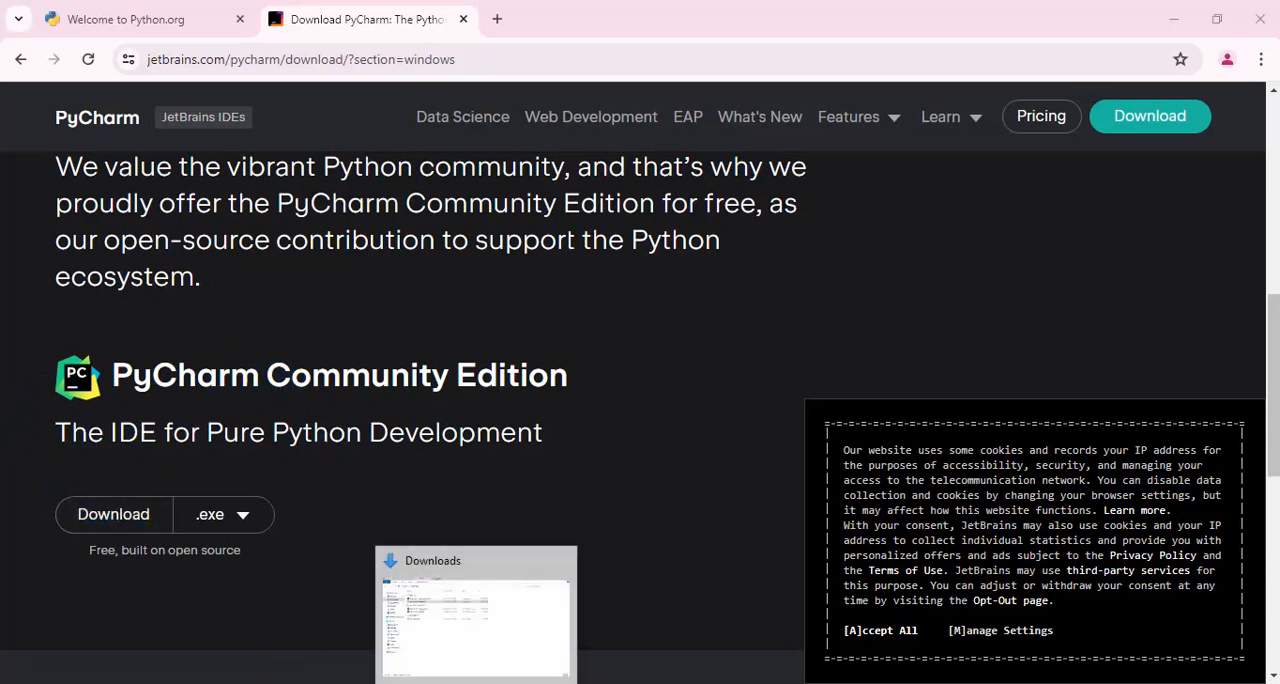
Switch to the Downloads folder, run the pycharm-community-2024.1 installer and minimize the open windows
{"action": "left_click", "coordinate": [476, 683]}
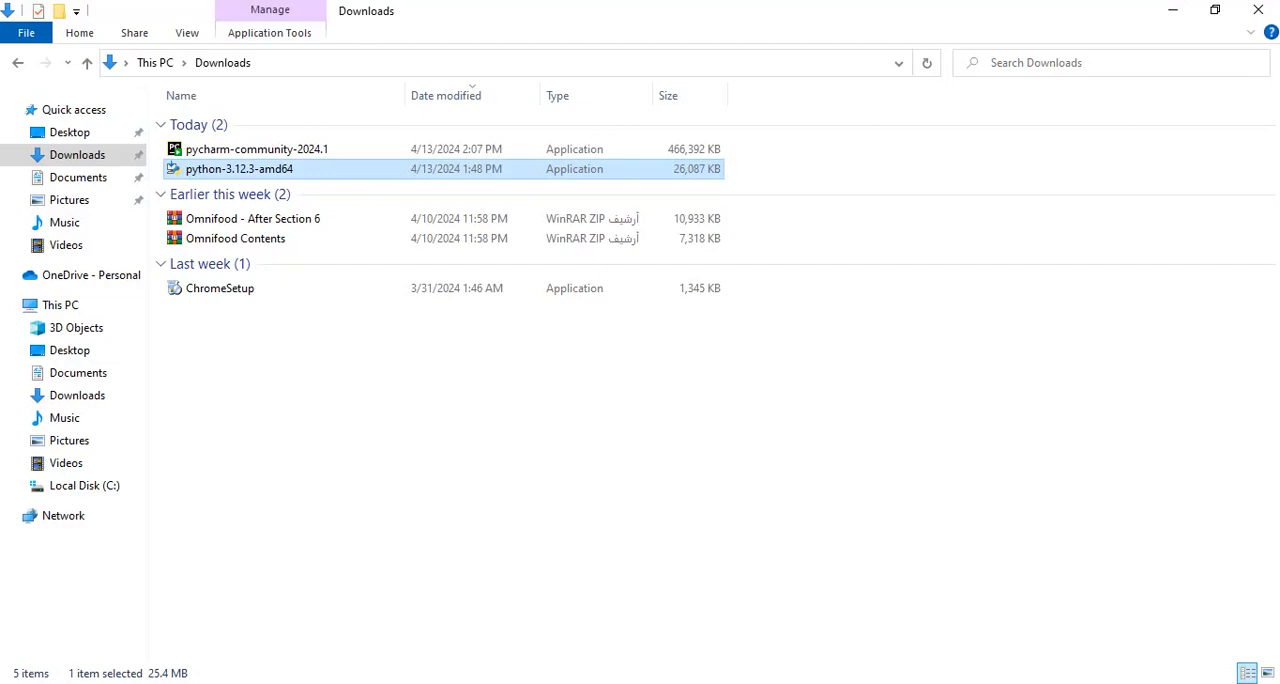
{"action": "double_click", "coordinate": [296, 152]}
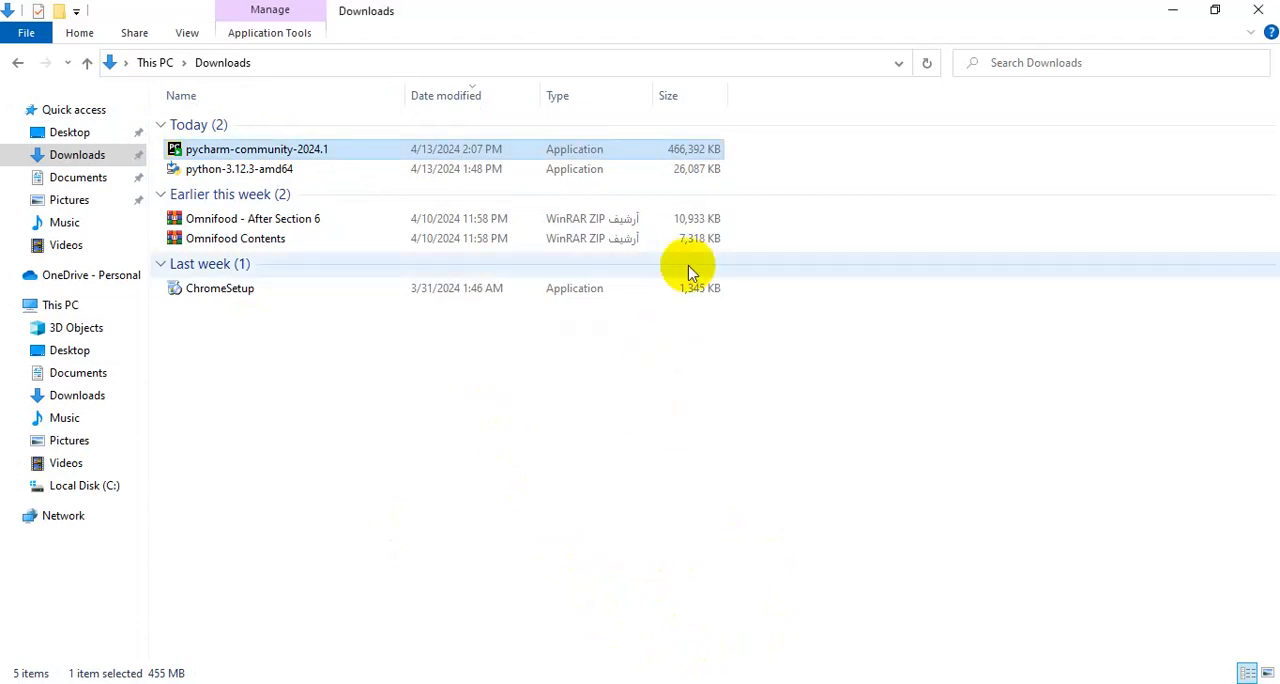
{"action": "left_click", "coordinate": [1168, 12]}
{"action": "left_click", "coordinate": [1172, 16]}
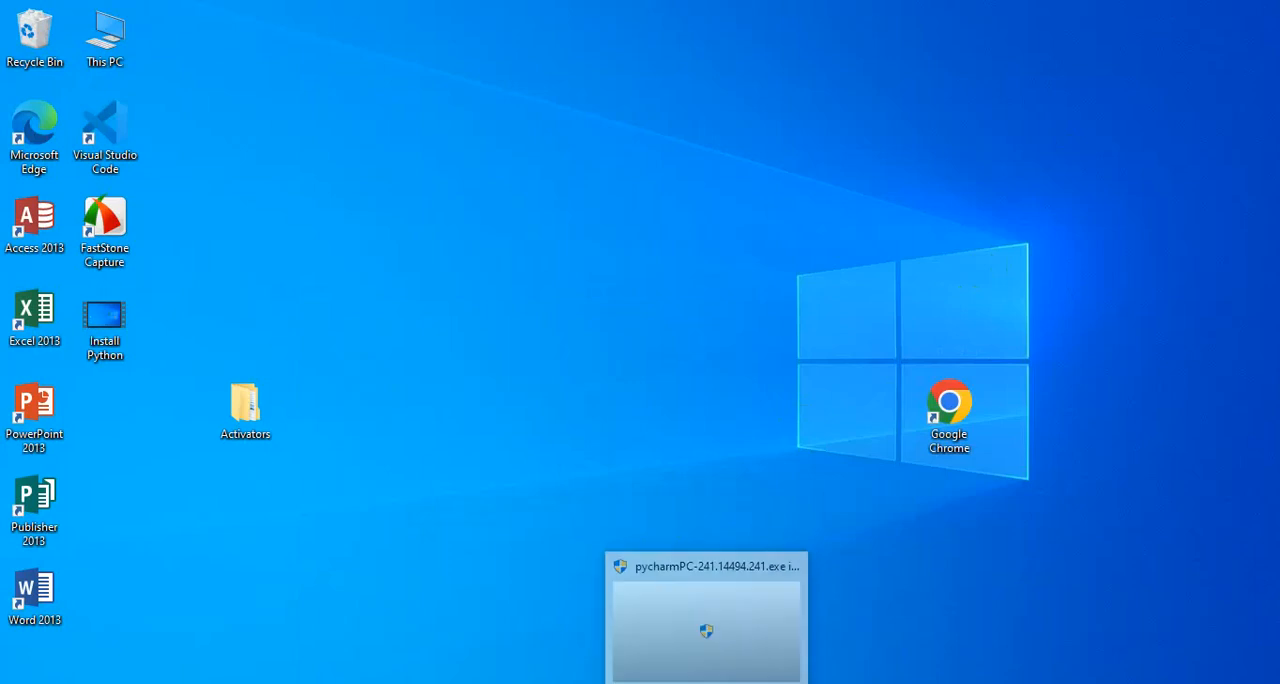
{"action": "mouse_move", "coordinate": [706, 683]}
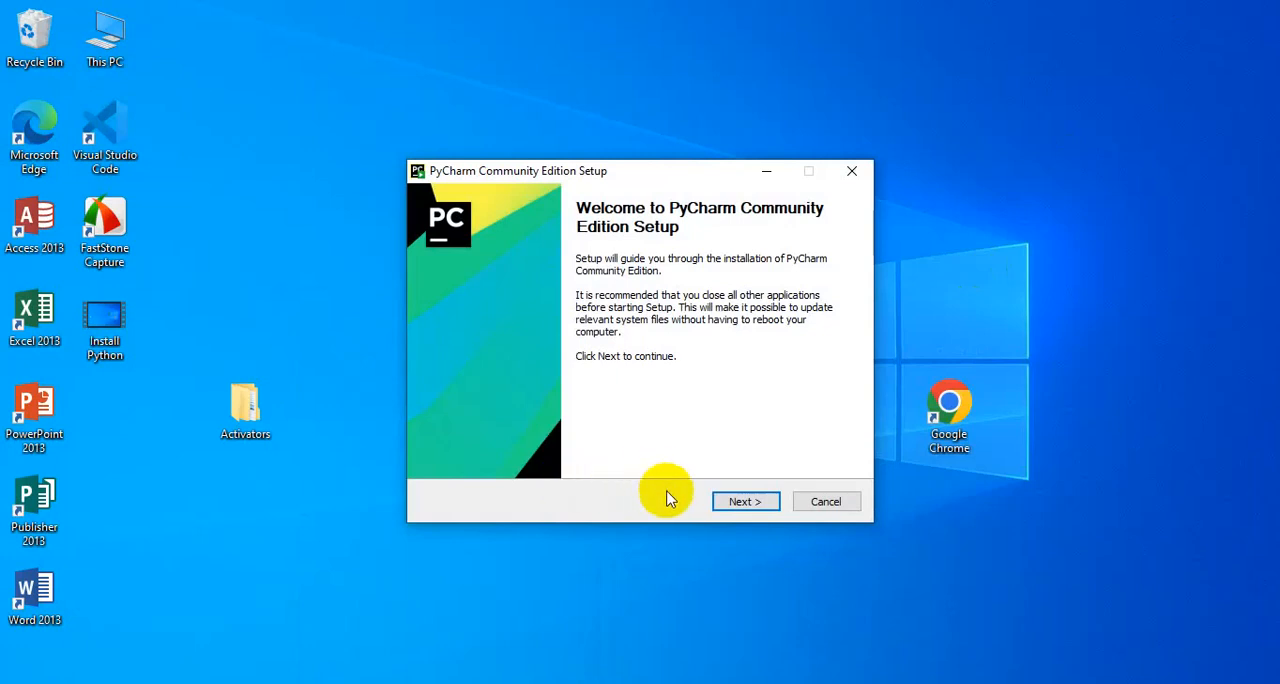
Keep the default install folder and enable the desktop shortcut, "bin" folder in PATH, "Open Folder as Project" and .py association options
{"action": "left_click", "coordinate": [745, 510]}
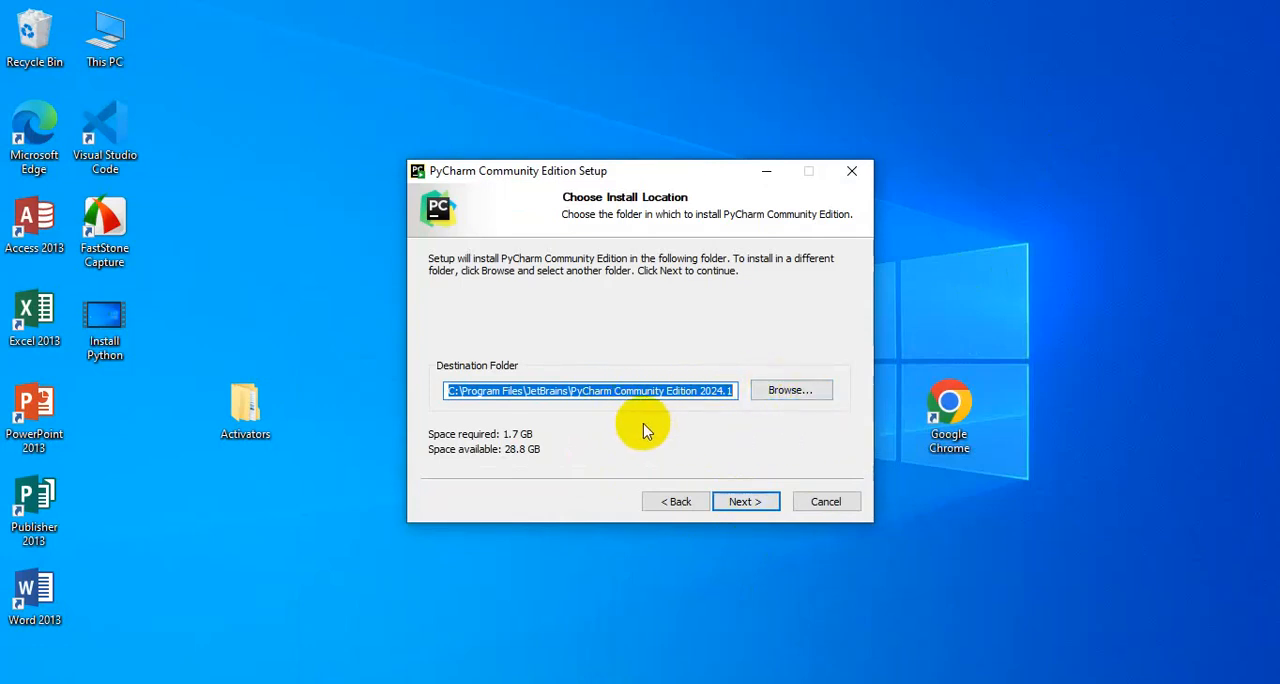
{"action": "left_click", "coordinate": [757, 506]}
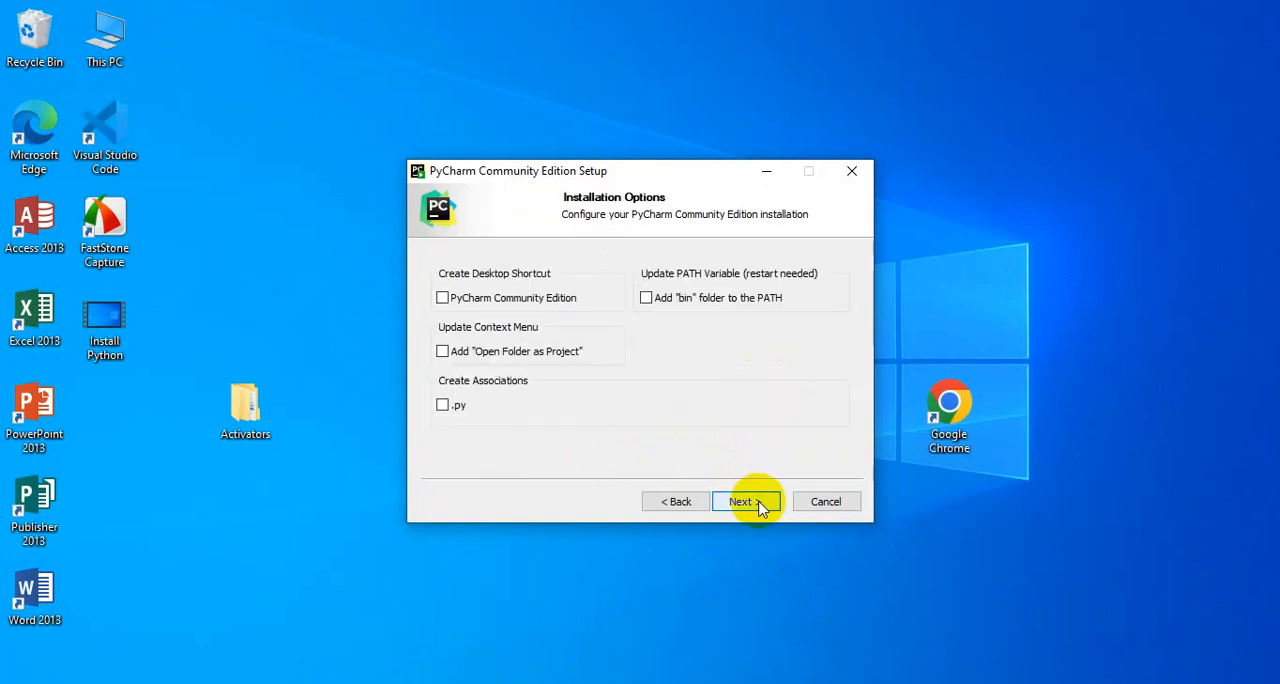
{"action": "left_click", "coordinate": [646, 298]}
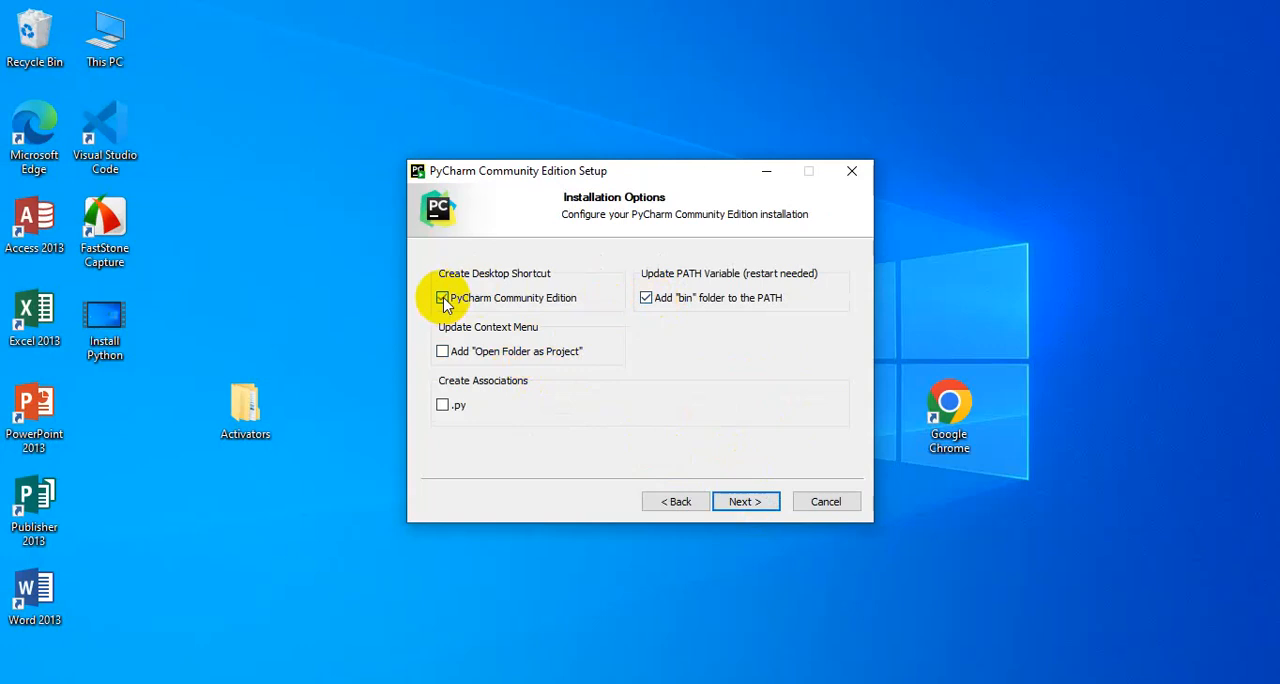
{"action": "left_click", "coordinate": [443, 299]}
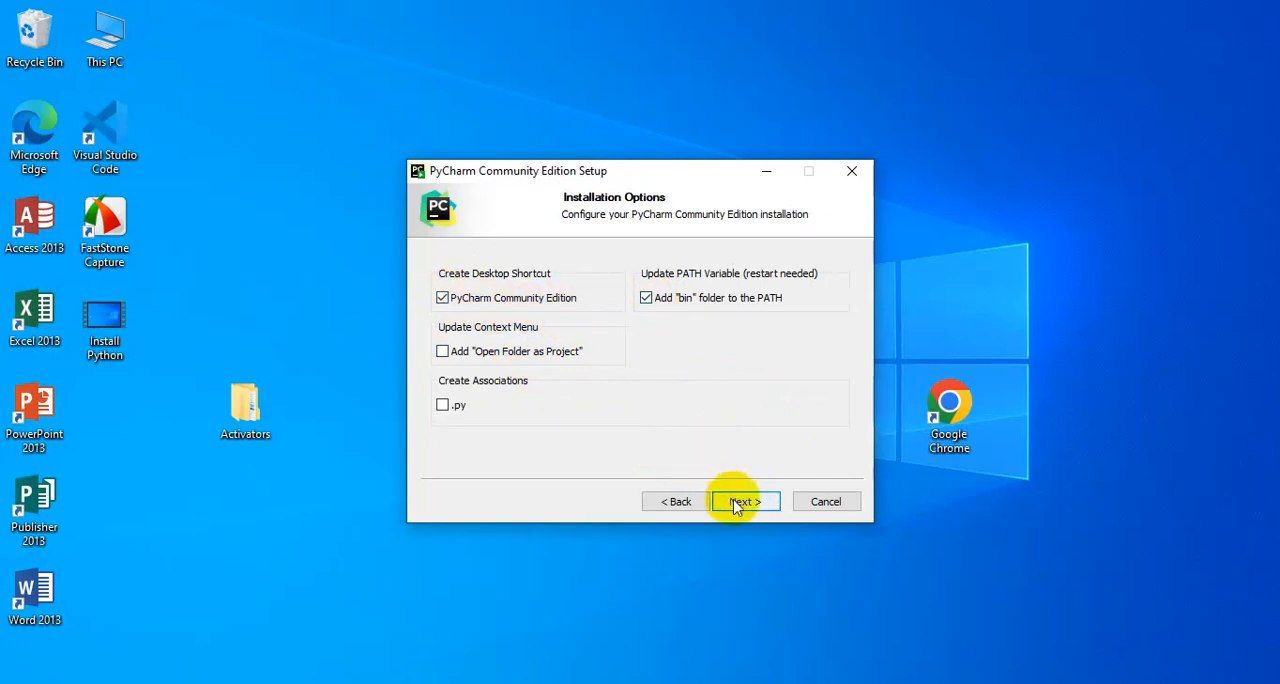
{"action": "left_click", "coordinate": [443, 405]}
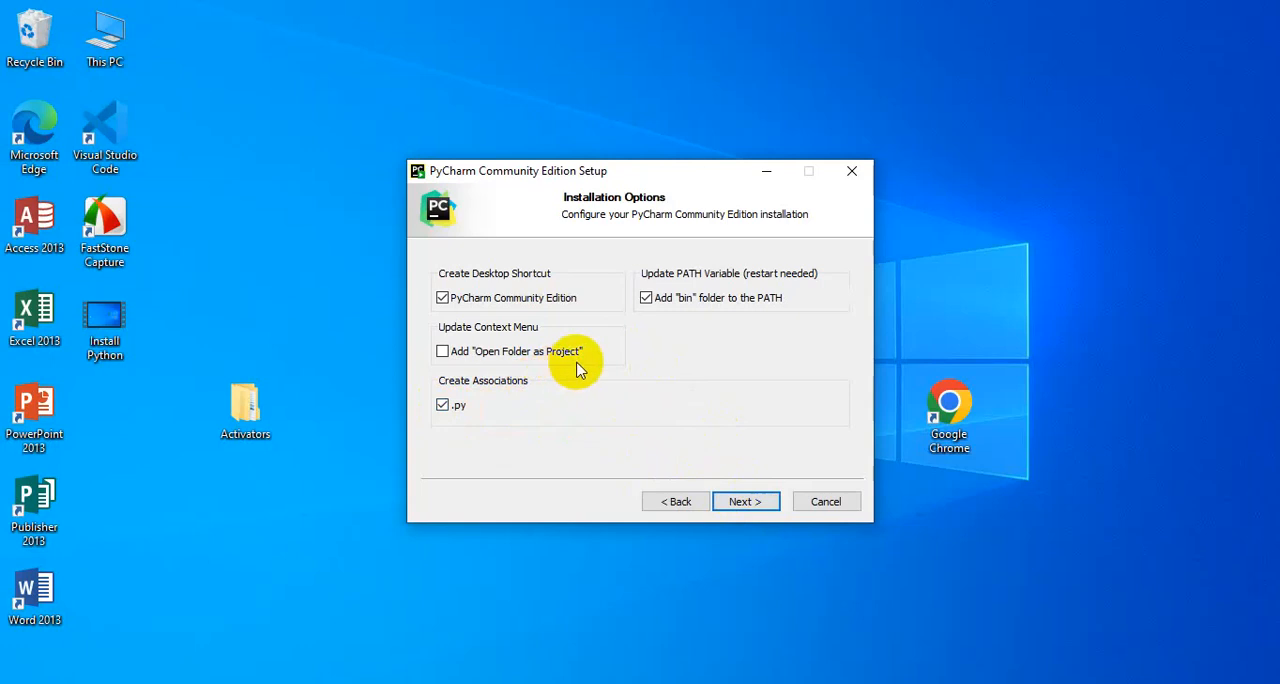
{"action": "left_click", "coordinate": [442, 352]}
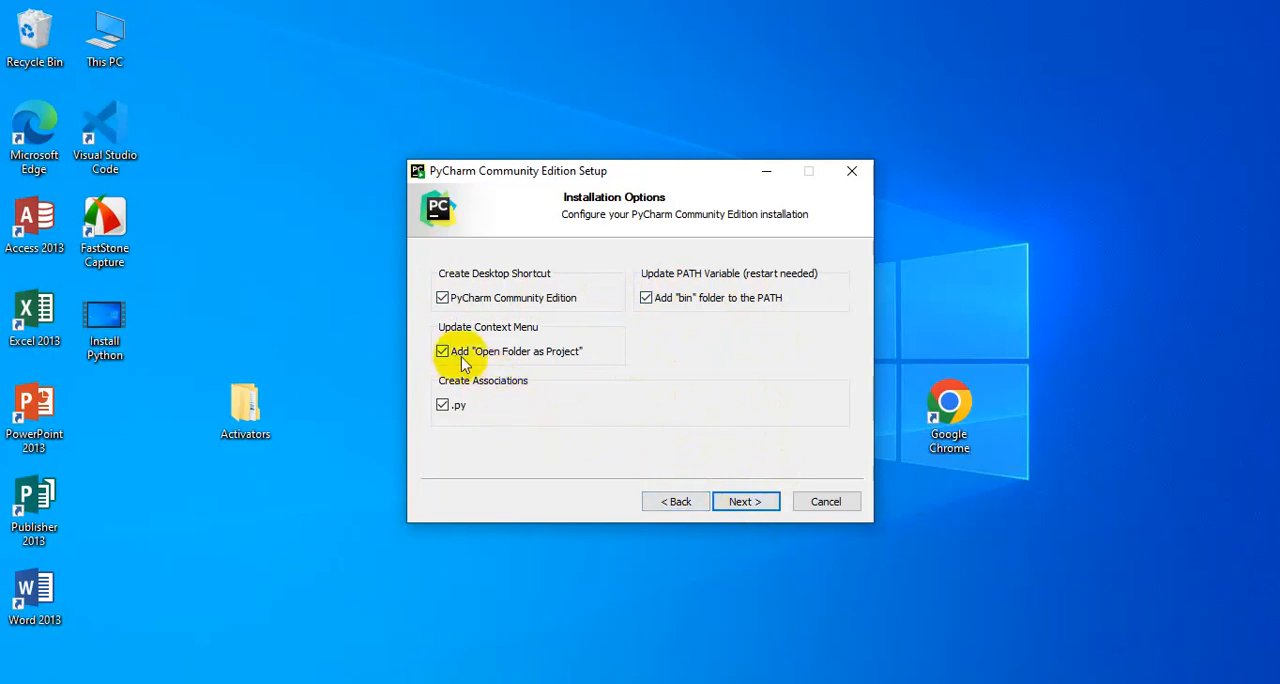
{"action": "left_click", "coordinate": [746, 503]}
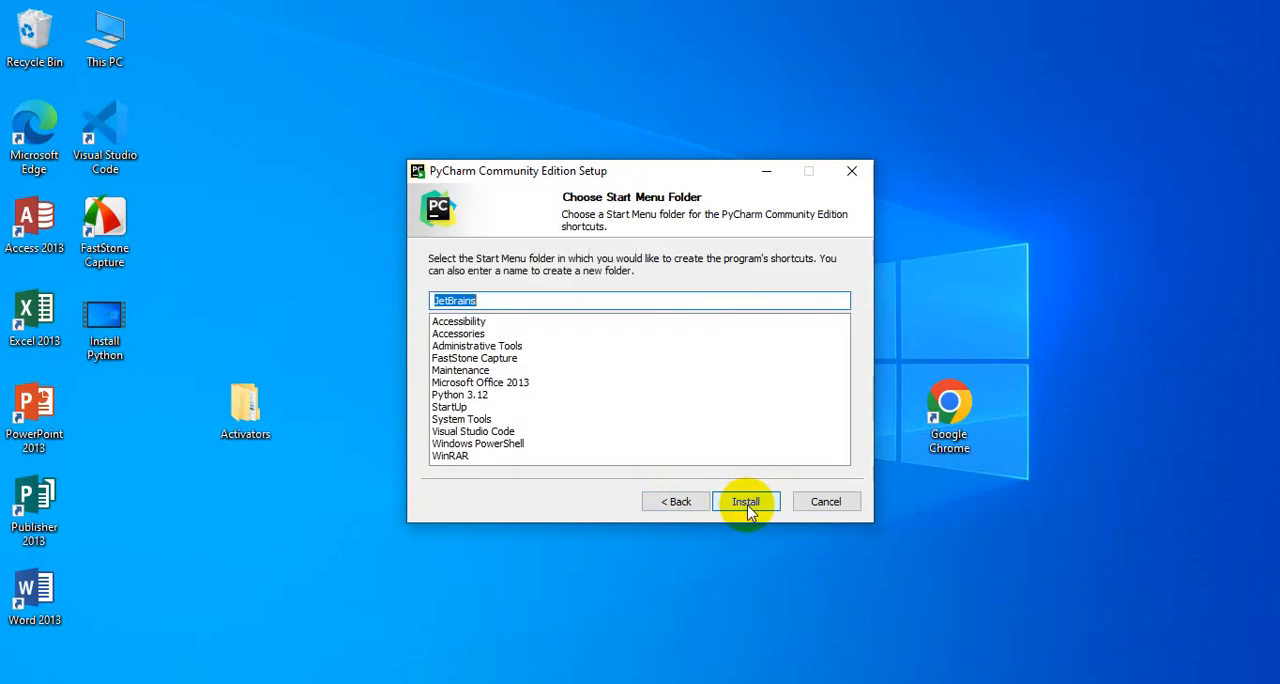
Install PyCharm with the JetBrains Start Menu folder and finish the setup, leaving the reboot to be done manually
{"action": "left_click", "coordinate": [747, 503]}
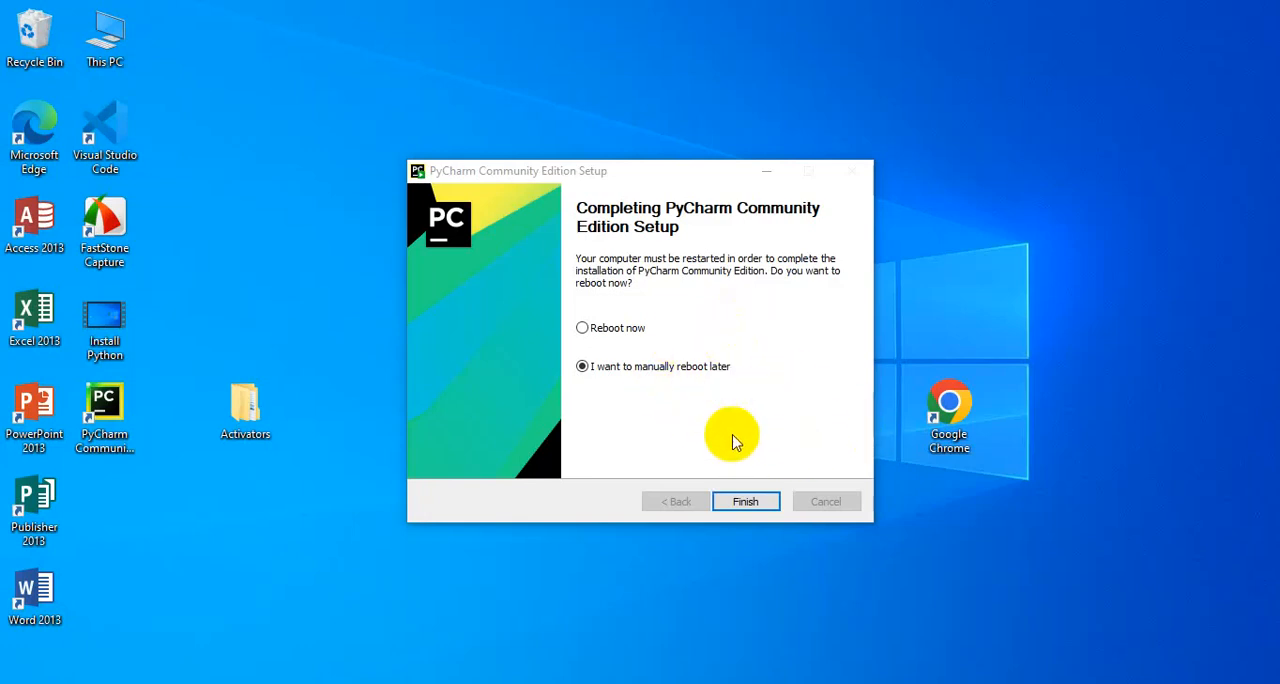
{"action": "left_click", "coordinate": [745, 501]}
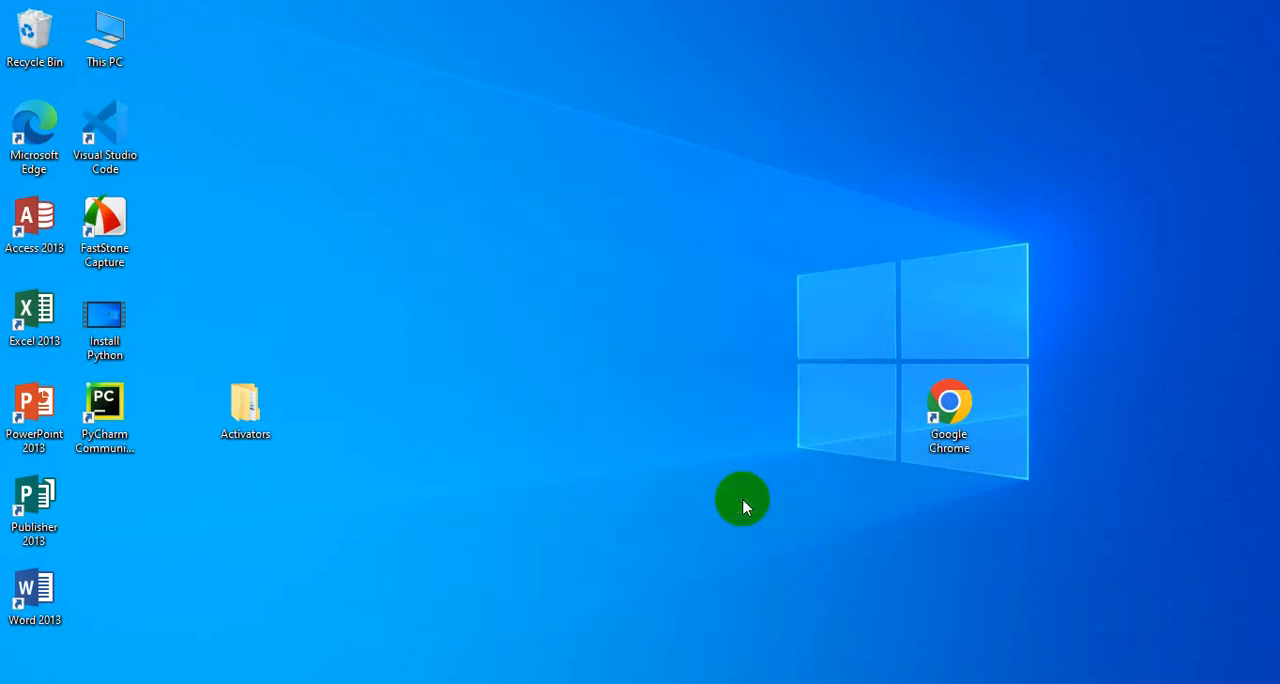
Launch PyCharm for the first time, accept the user agreement and decline sending anonymous statistics
{"action": "left_click", "coordinate": [90, 398]}
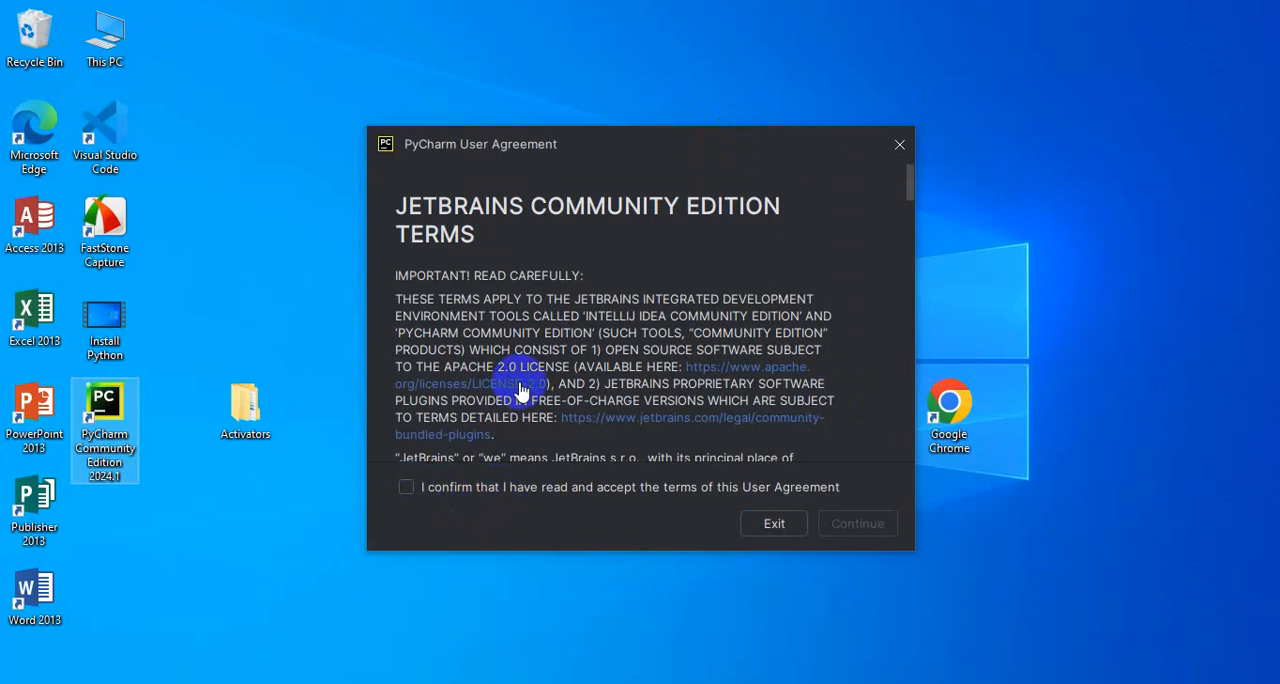
{"action": "scroll", "coordinate": [521, 390], "scroll_direction": "down", "scroll_amount": 3}
{"action": "scroll", "coordinate": [500, 371], "scroll_direction": "up", "scroll_amount": 2}
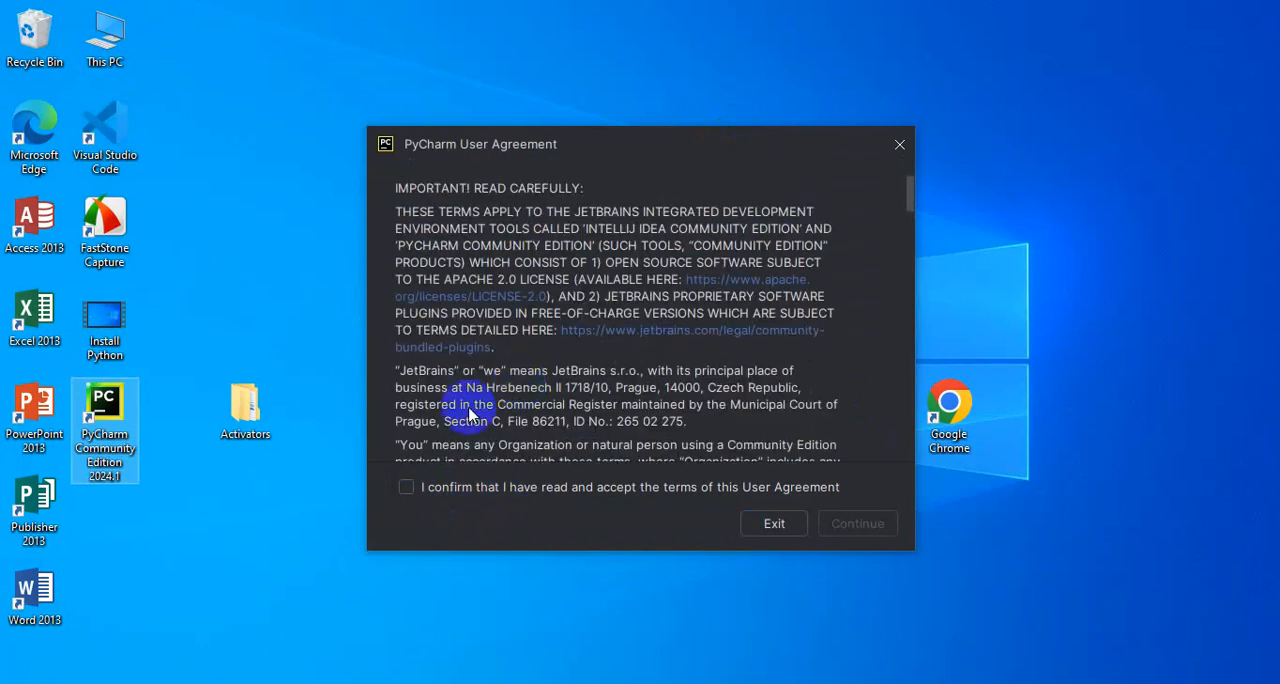
{"action": "scroll", "coordinate": [480, 370], "scroll_direction": "up", "scroll_amount": 2}
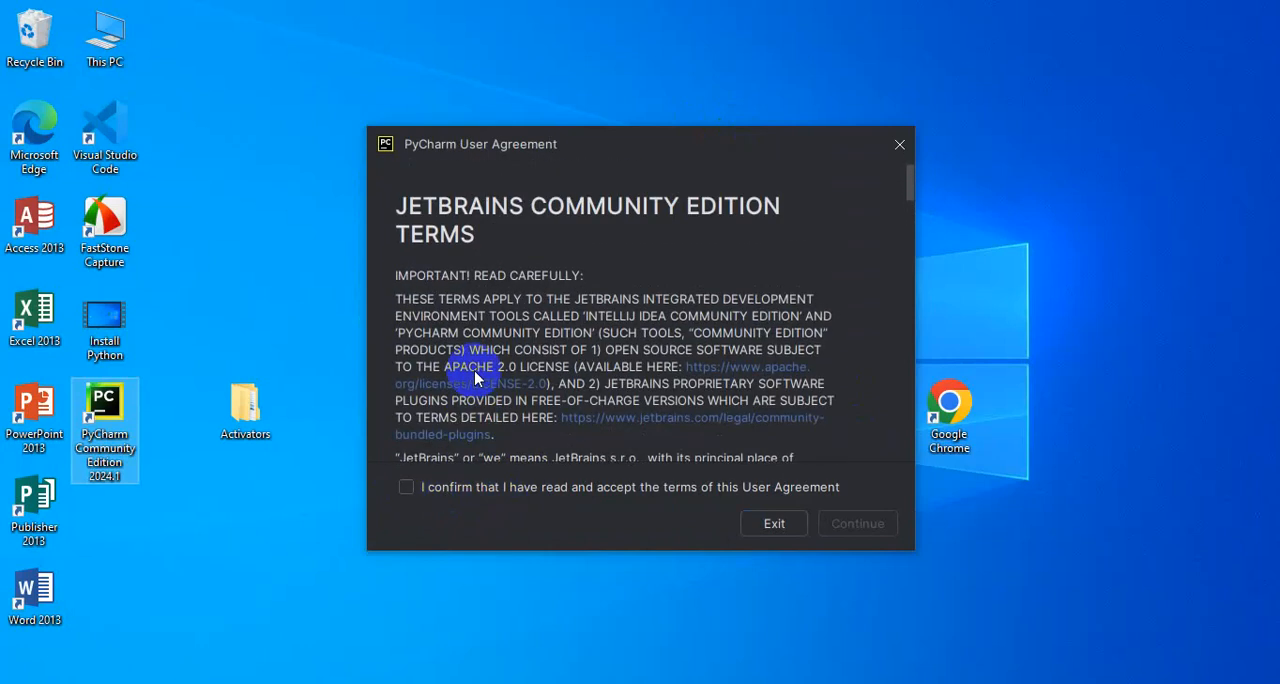
{"action": "scroll", "coordinate": [474, 378], "scroll_direction": "down", "scroll_amount": 15}
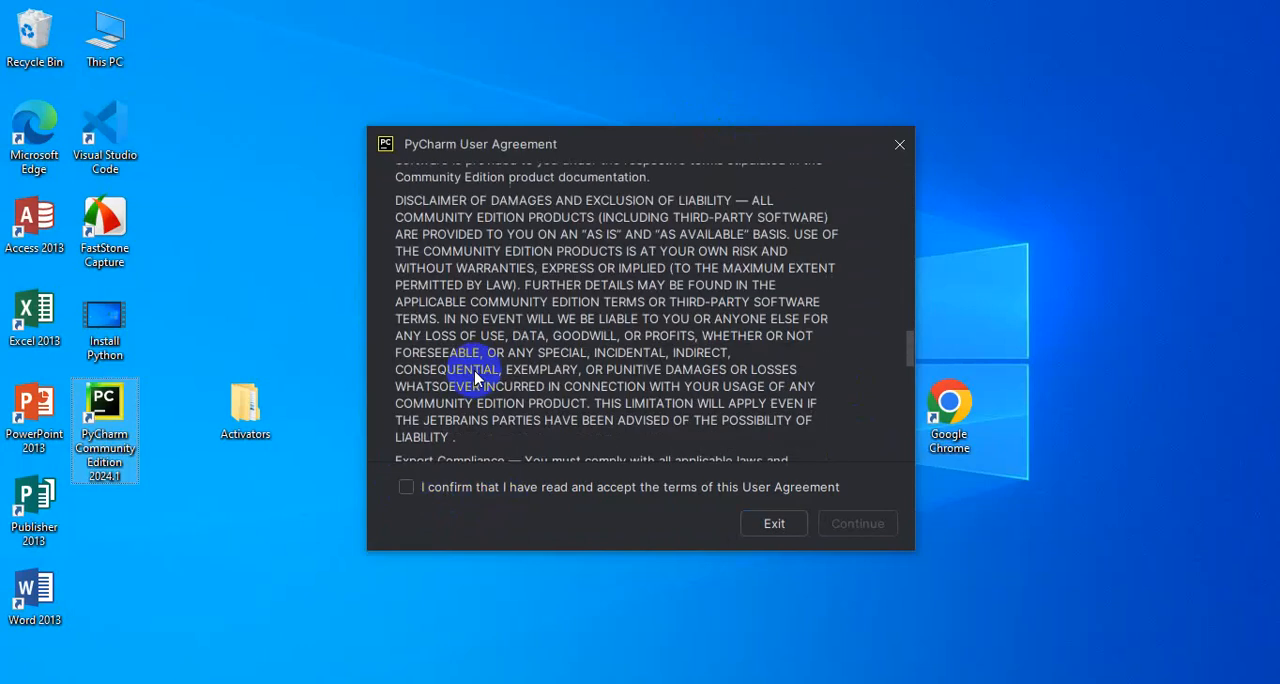
{"action": "scroll", "coordinate": [474, 378], "scroll_direction": "down", "scroll_amount": 1}
{"action": "scroll", "coordinate": [515, 388], "scroll_direction": "down", "scroll_amount": 5}
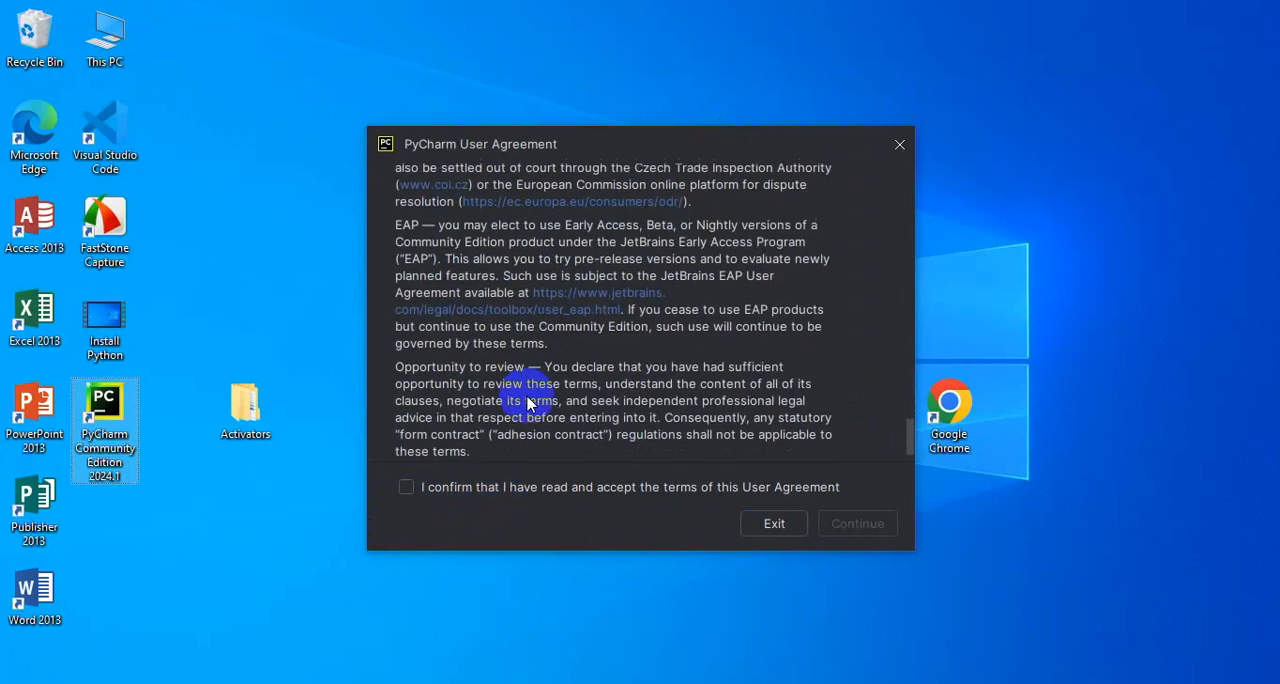
{"action": "left_click", "coordinate": [406, 487]}
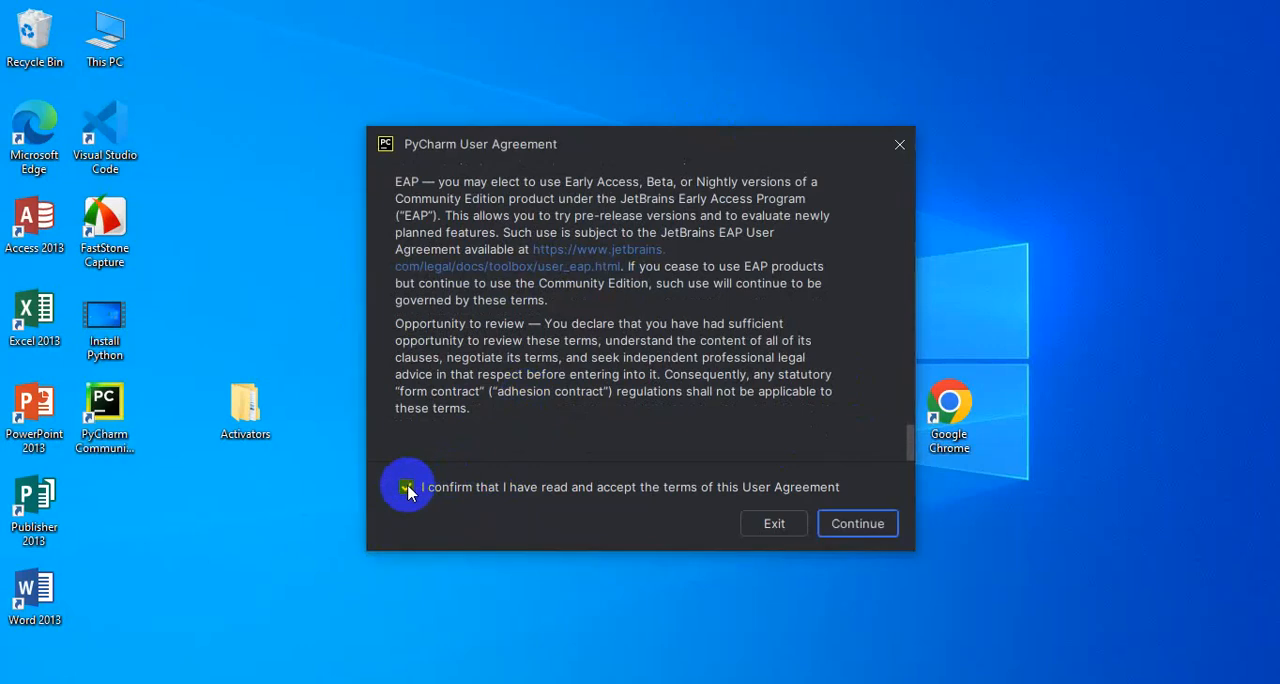
{"action": "left_click", "coordinate": [870, 530]}
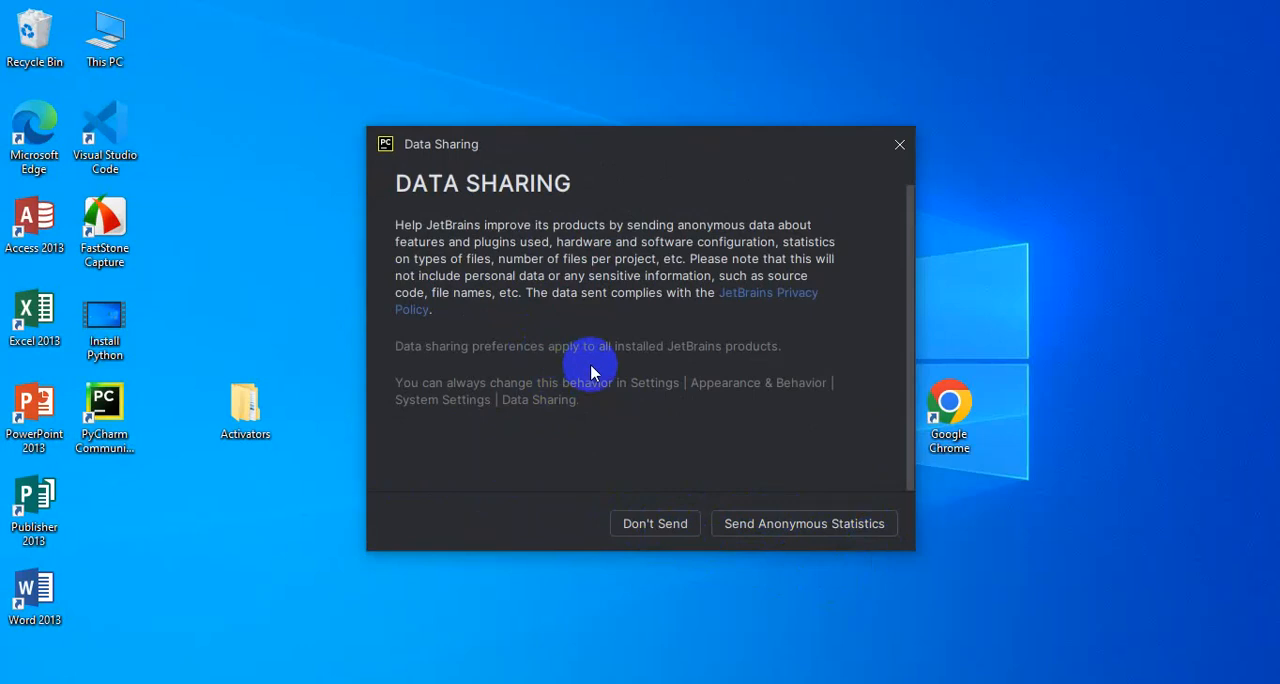
{"action": "left_click", "coordinate": [674, 530]}
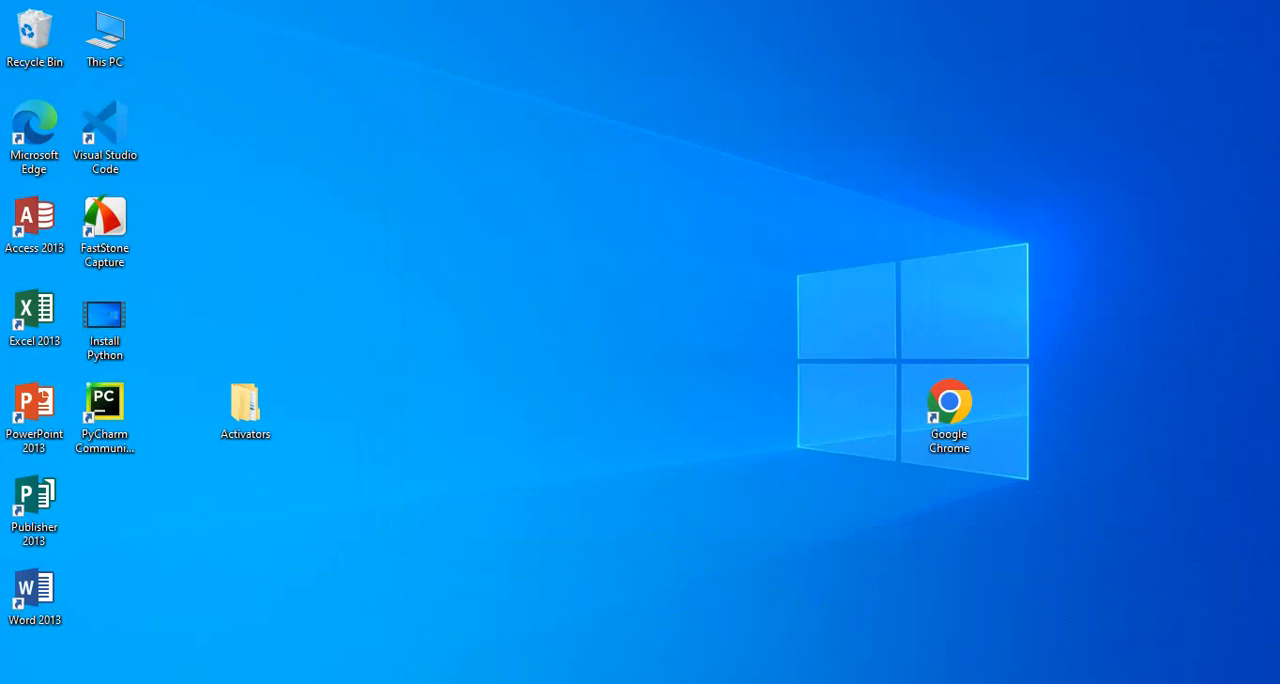
{"action": "mouse_move", "coordinate": [656, 683]}
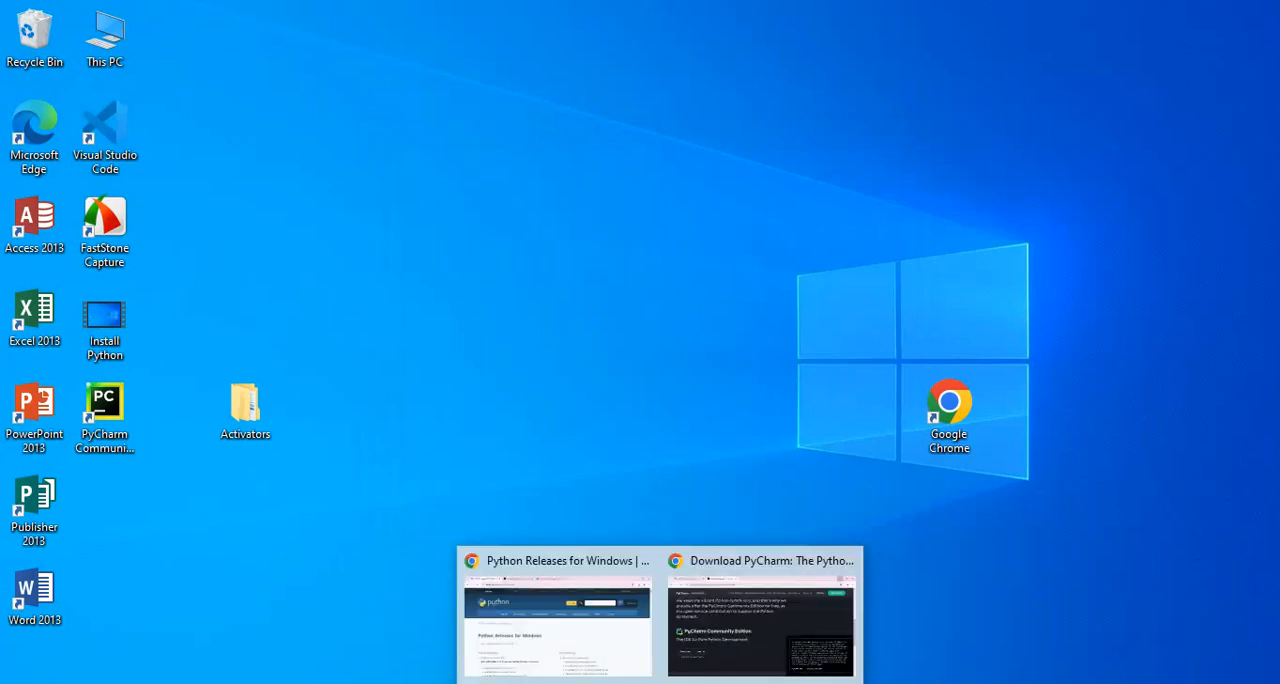
{"action": "left_click", "coordinate": [722, 628]}
{"action": "left_click", "coordinate": [723, 628]}
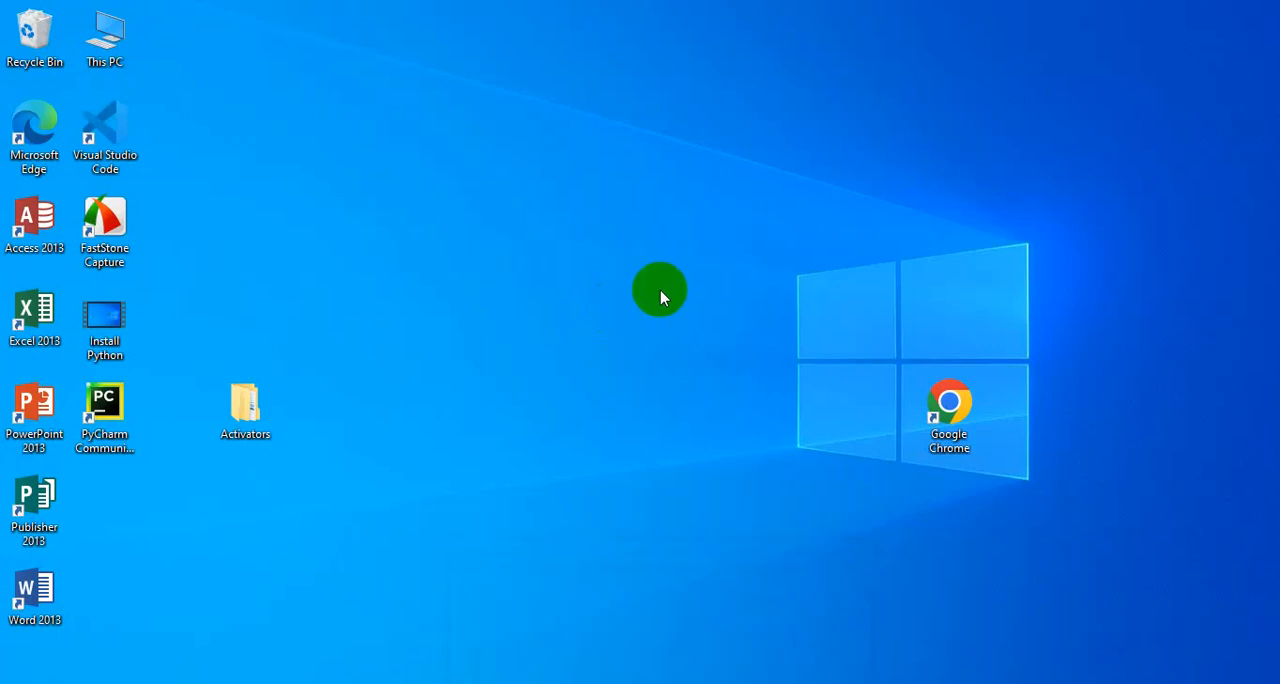
Open PyCharm Community Edition from its desktop shortcut and dismiss the onboarding tour offer
{"action": "left_click", "coordinate": [118, 401]}
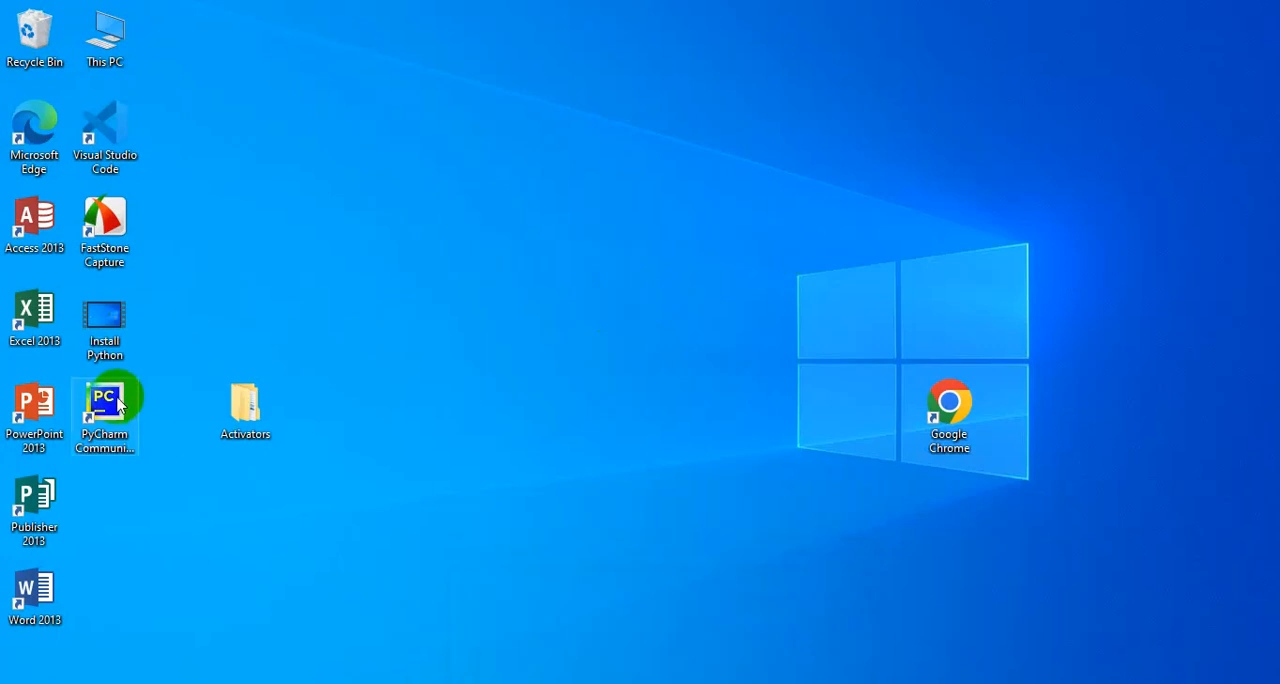
{"action": "double_click", "coordinate": [118, 404]}
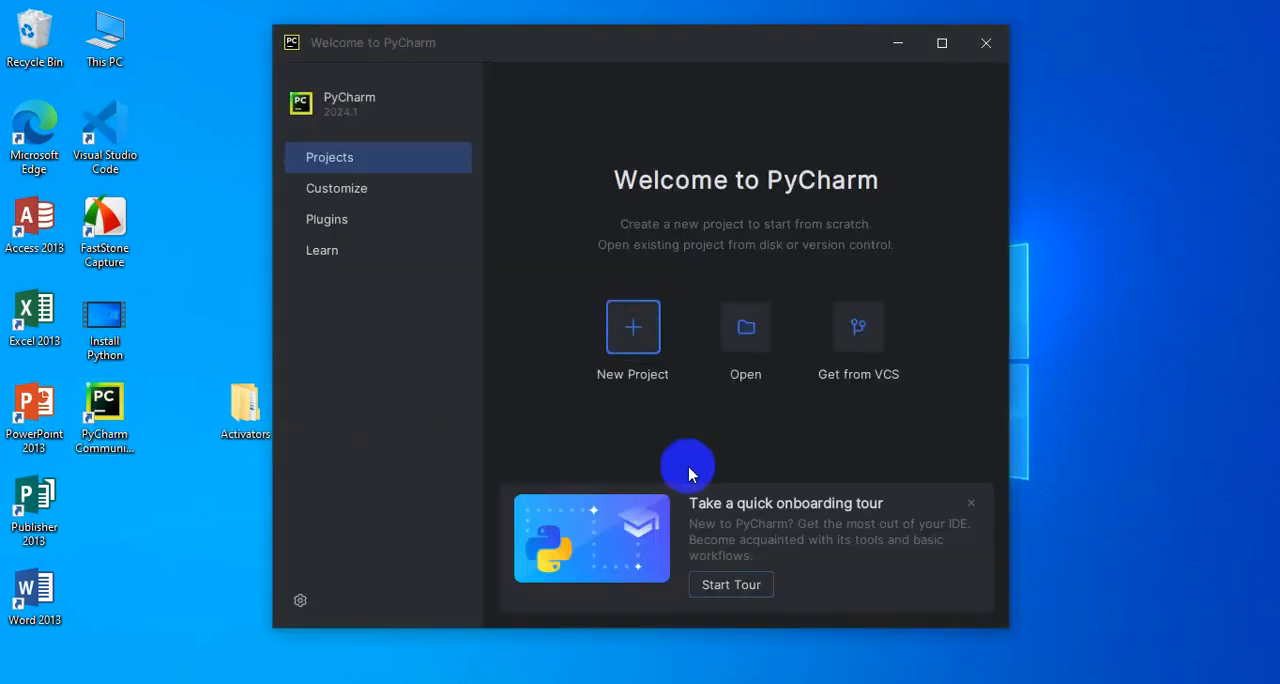
{"action": "left_click", "coordinate": [972, 504]}
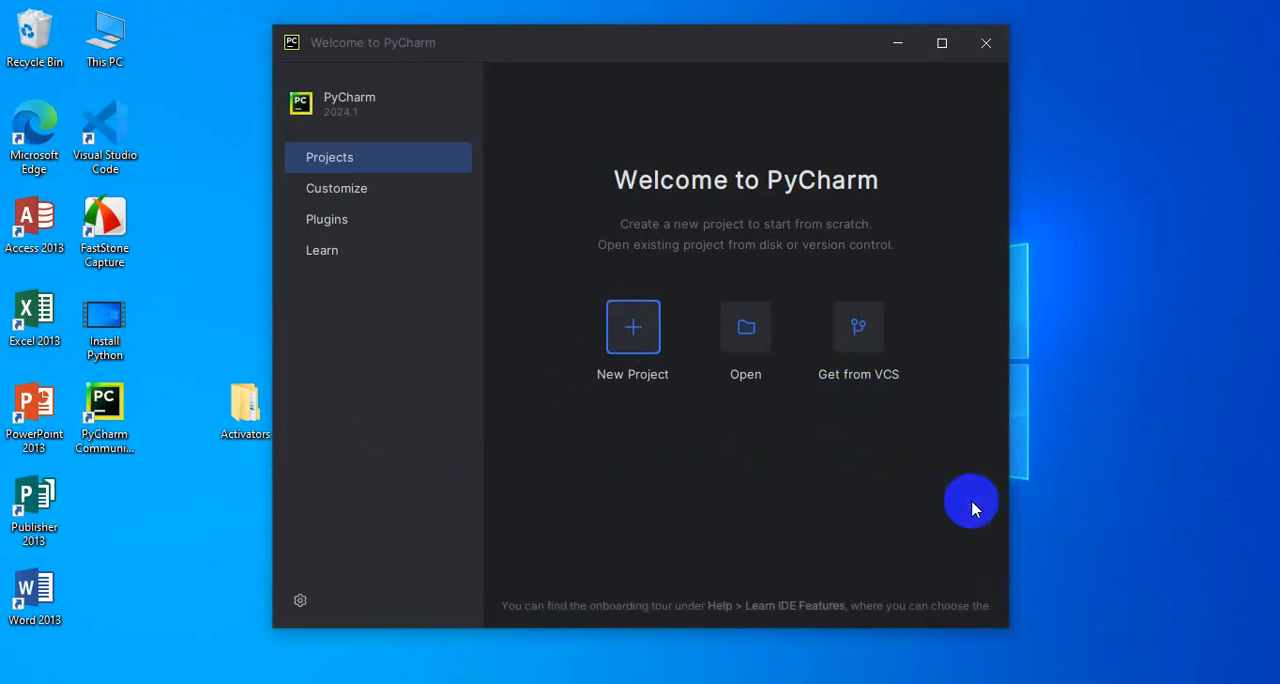
Create a new Pure Python project named pythonProject in the default location with a project venv interpreter
{"action": "left_click", "coordinate": [629, 335]}
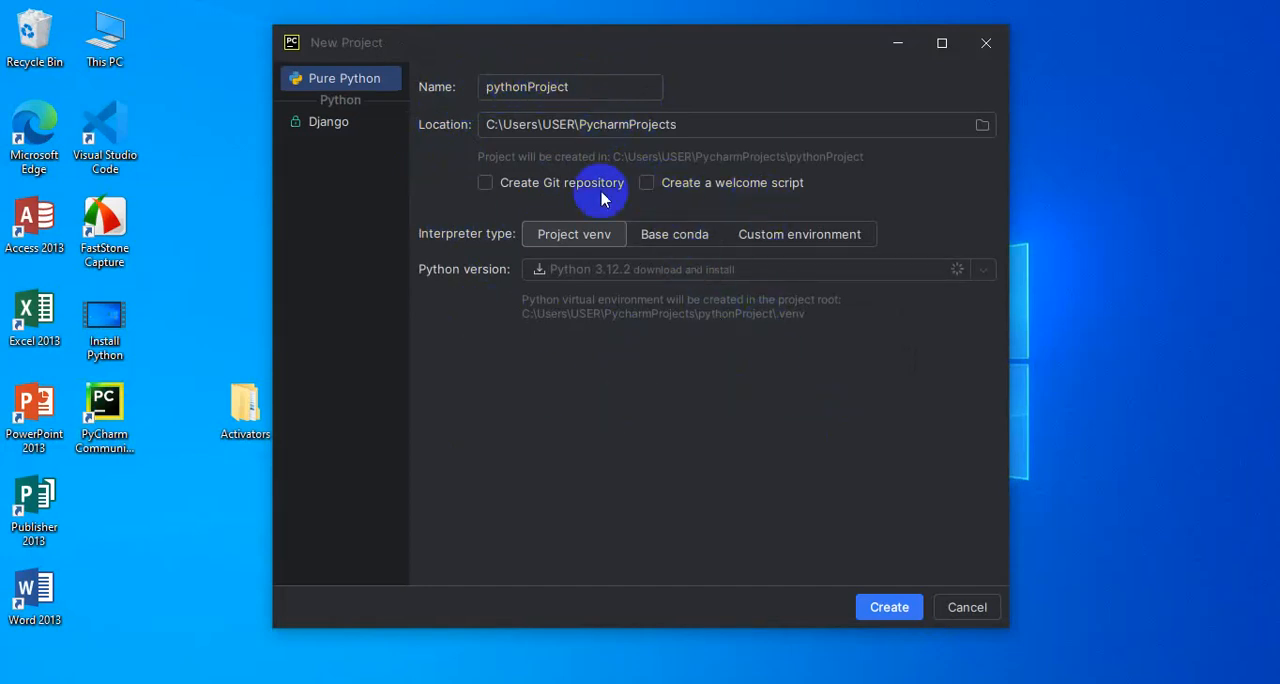
{"action": "left_click", "coordinate": [900, 607]}
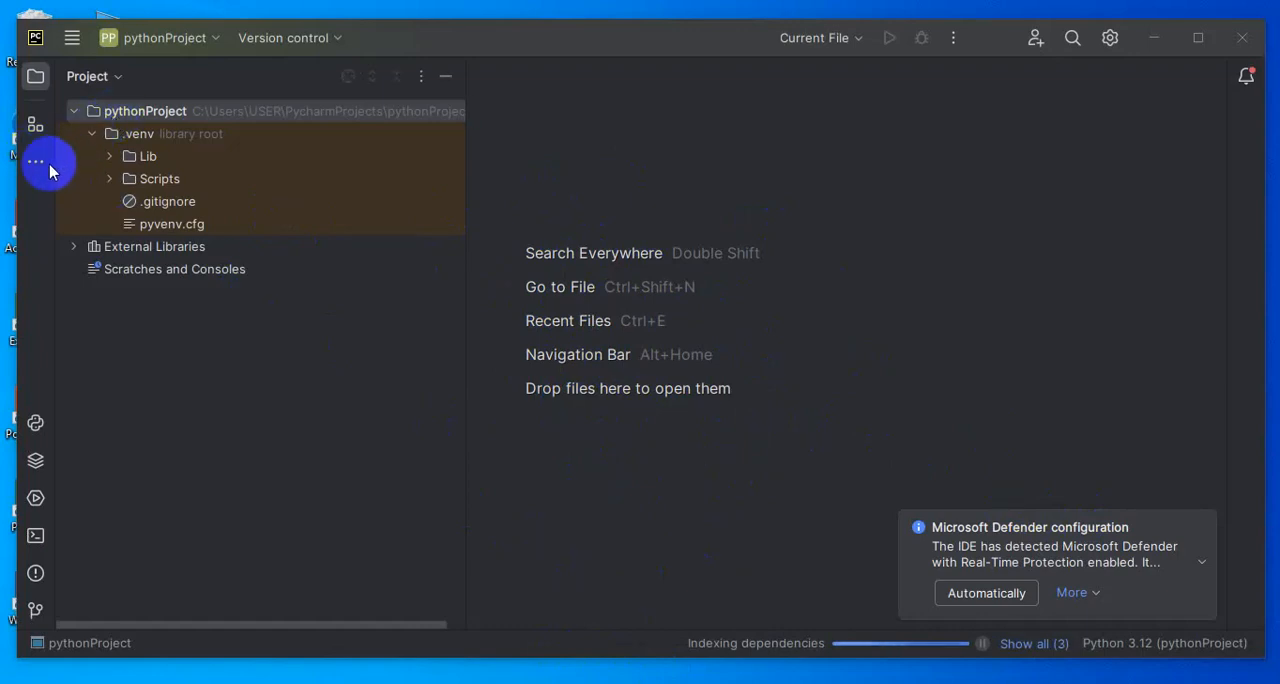
Create a new Python file named boima.py in the pythonProject root folder
{"action": "left_click", "coordinate": [158, 117]}
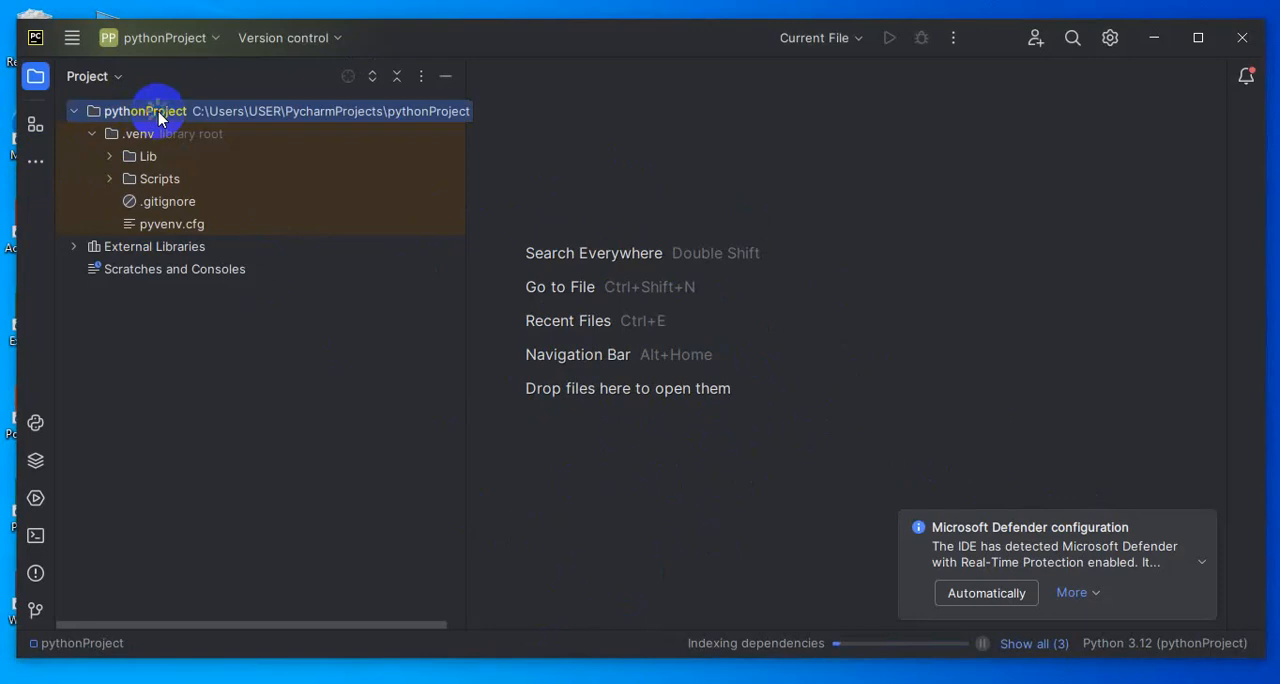
{"action": "right_click", "coordinate": [158, 117]}
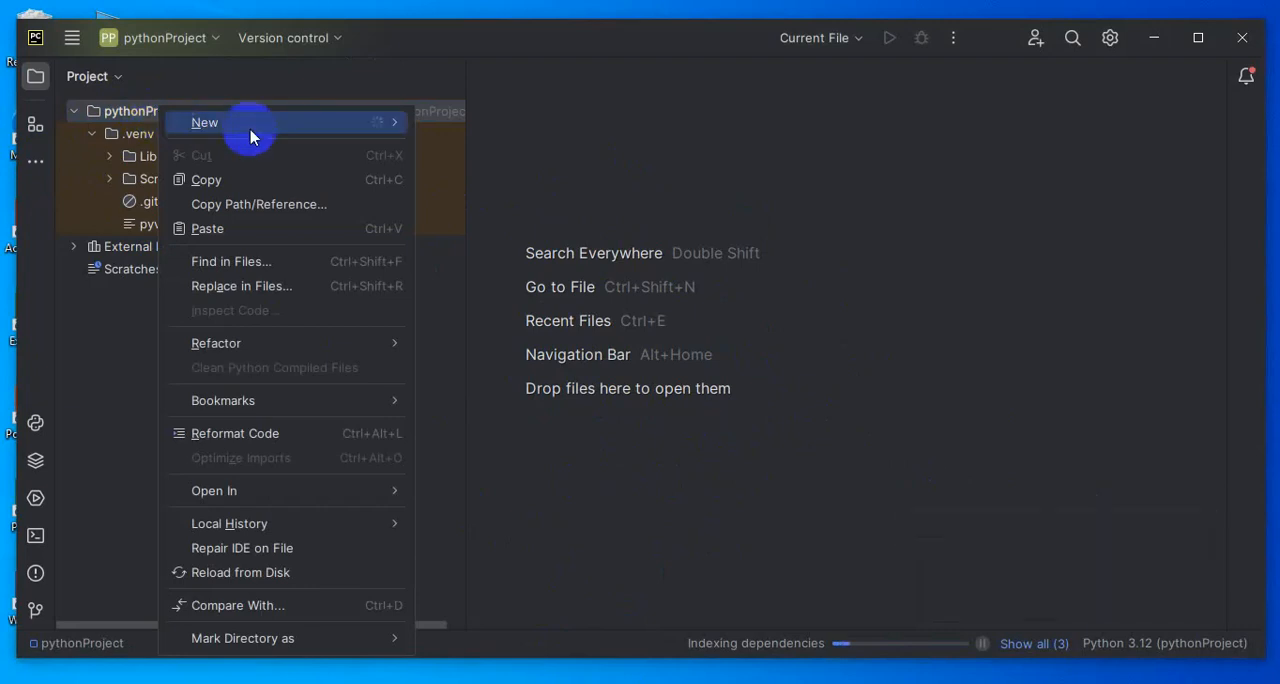
{"action": "mouse_move", "coordinate": [323, 130]}
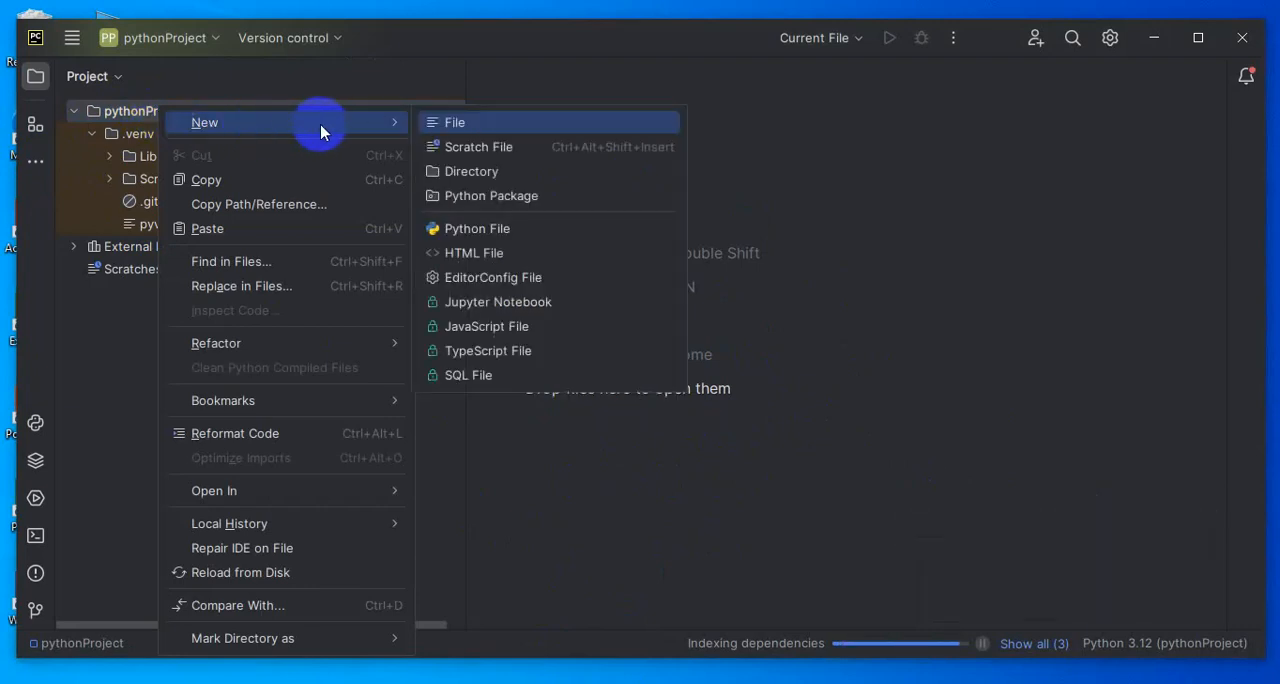
{"action": "left_click", "coordinate": [483, 236]}
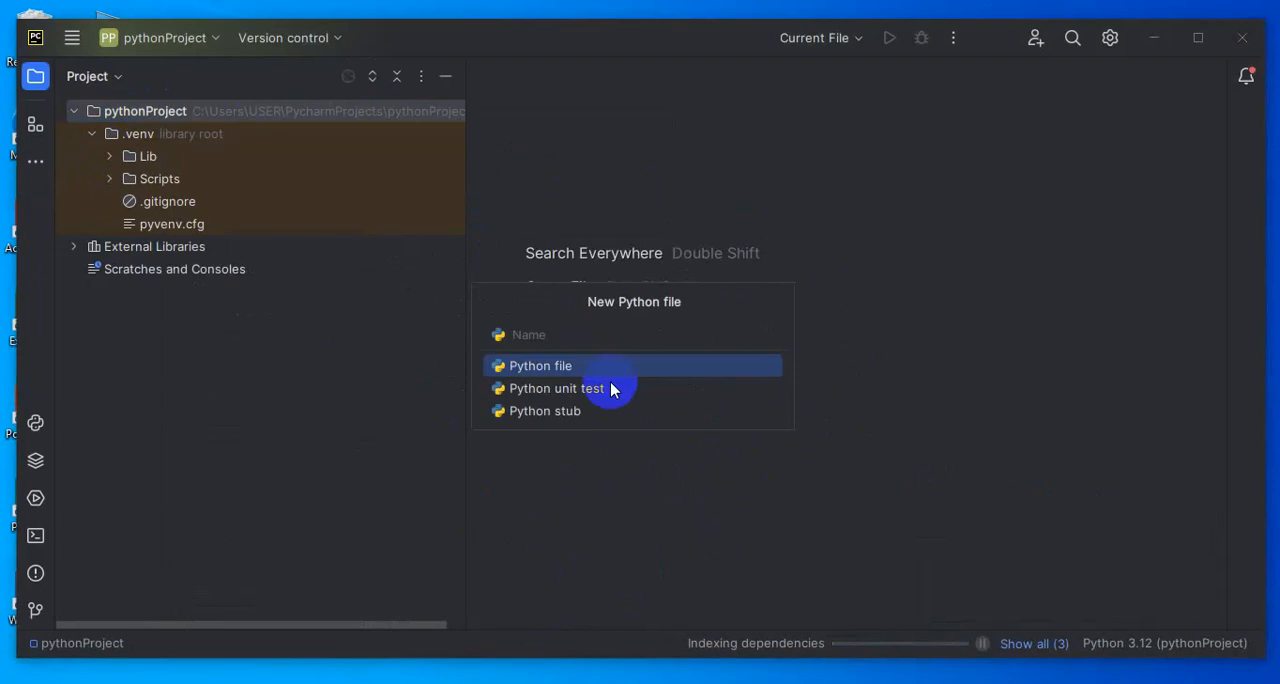
{"action": "type", "text": "boim"}
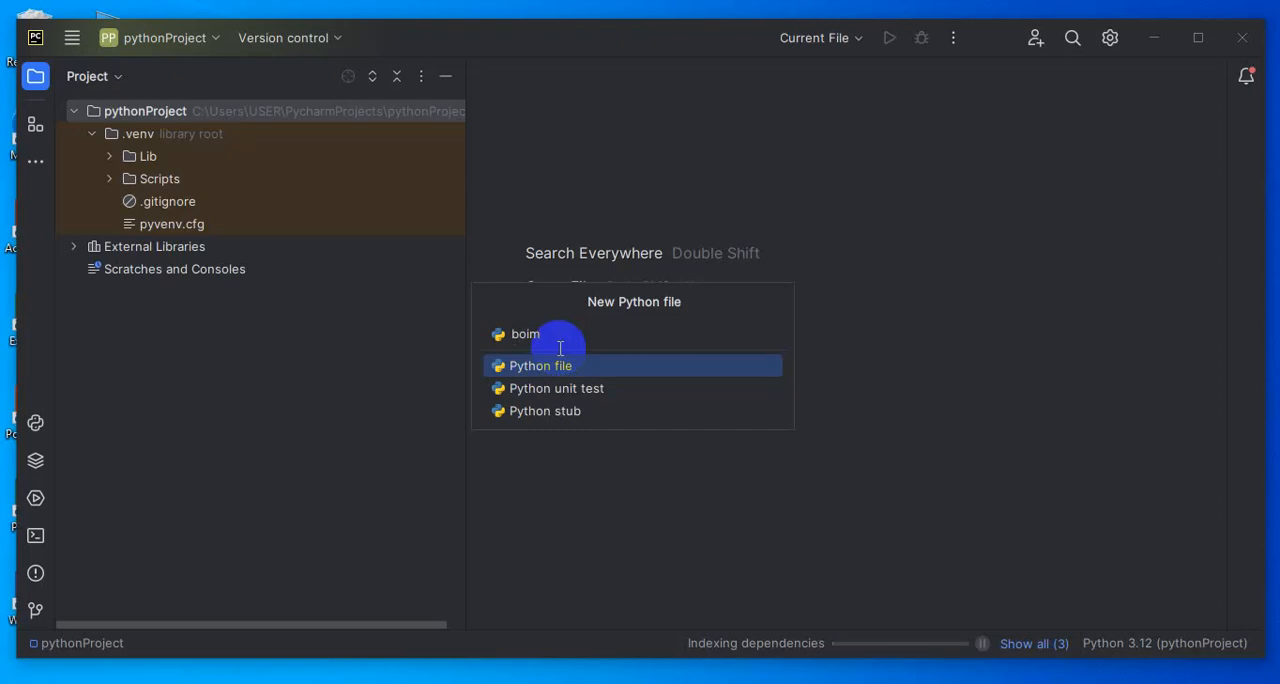
{"action": "type", "text": "a.py"}
{"action": "key", "text": "Return"}
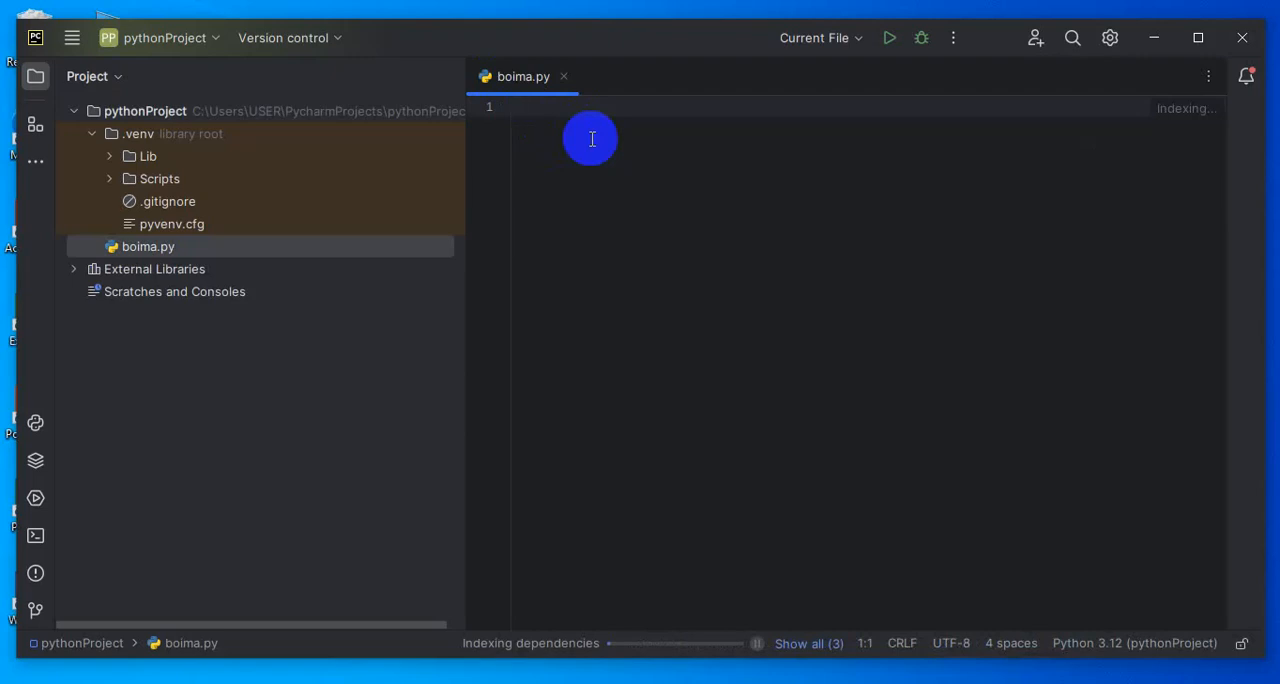
Write print("Welcome to our python class!!") on line 1 of boima.py and run the file
{"action": "type", "text": "print"}
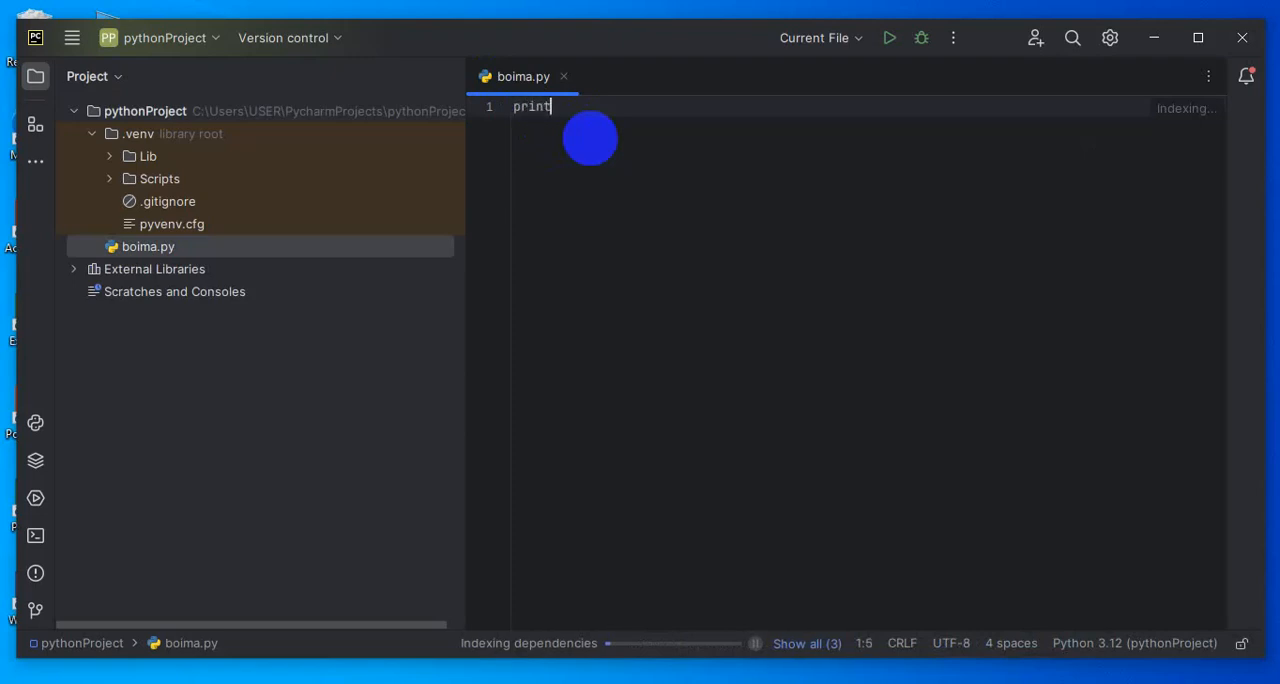
{"action": "type", "text": "("}
{"action": "key", "text": "BackSpace"}
{"action": "type", "text": "(\"Wel"}
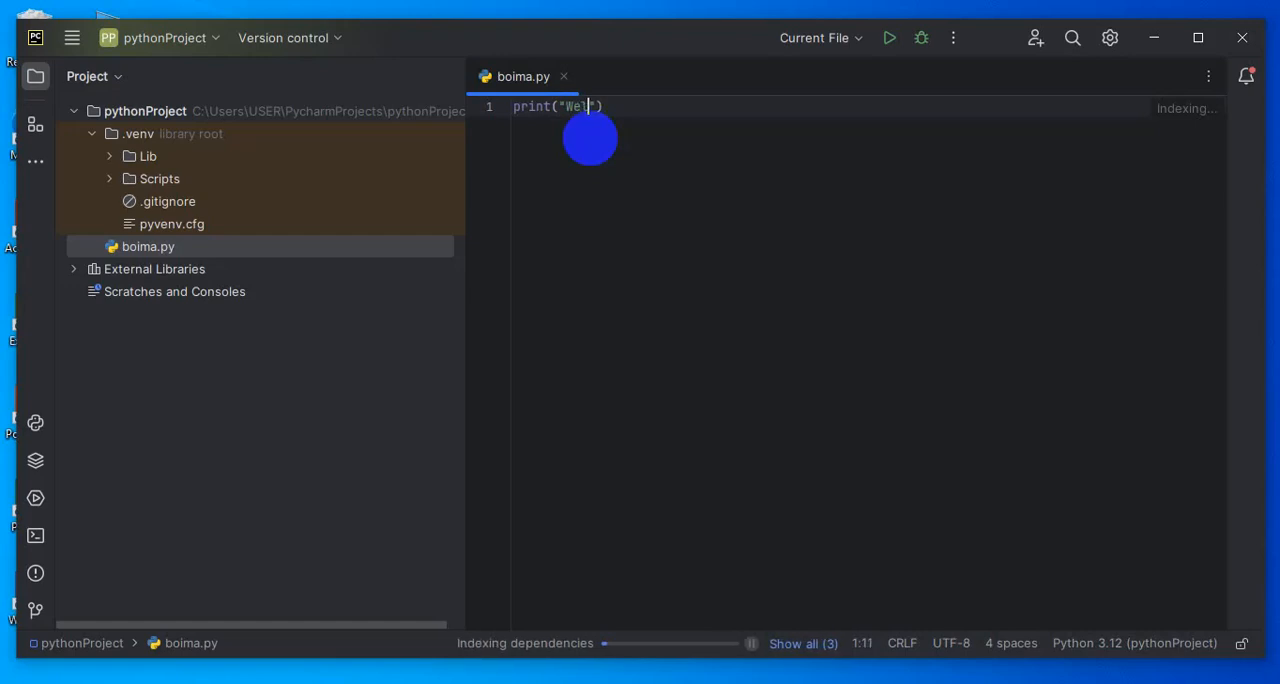
{"action": "type", "text": "come "}
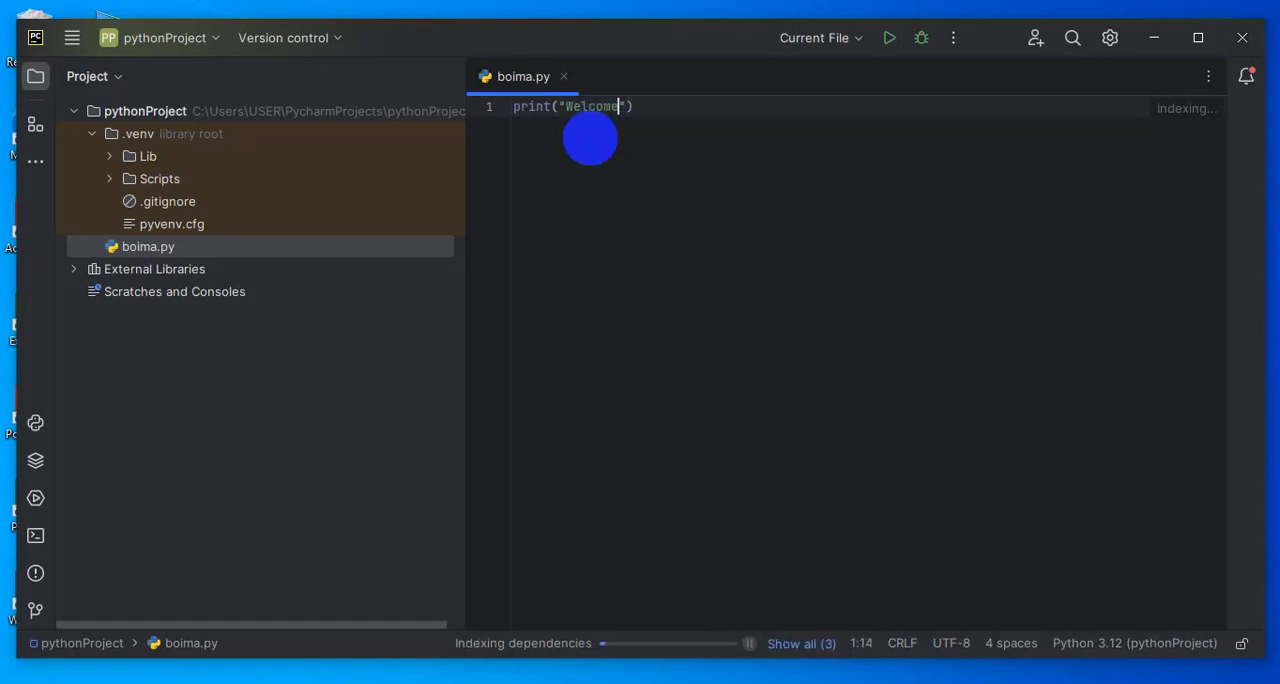
{"action": "type", "text": "to our "}
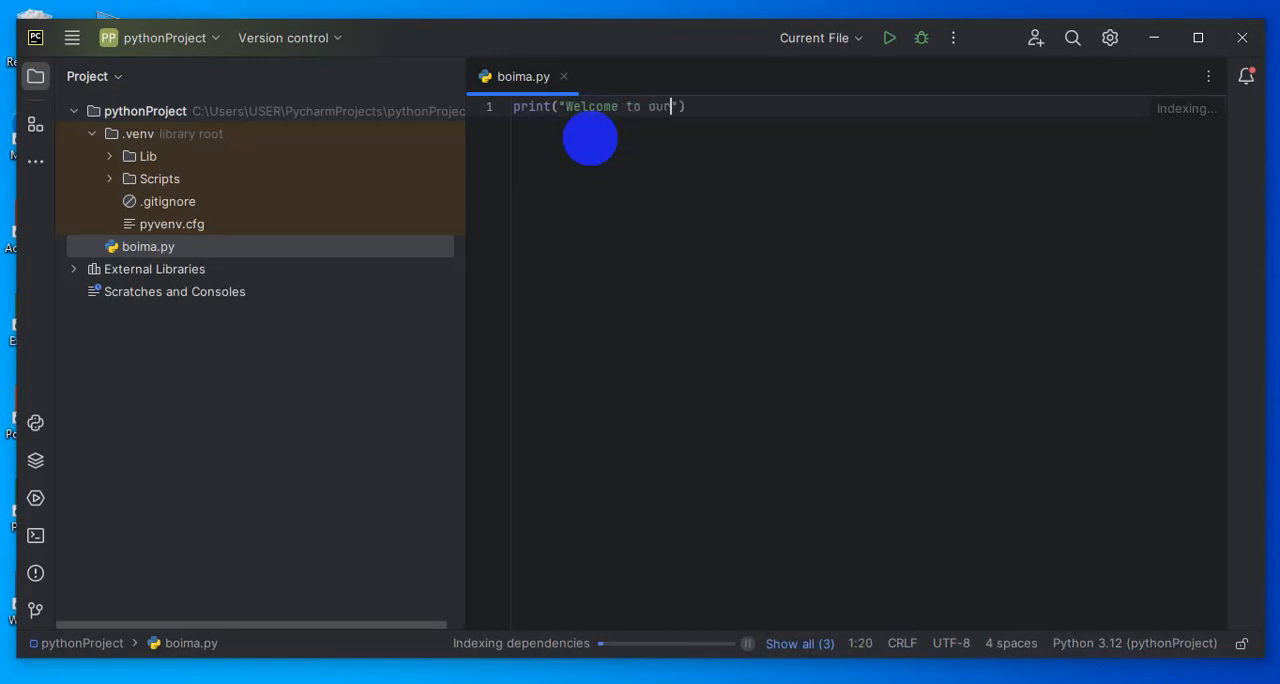
{"action": "type", "text": "python class!!"}
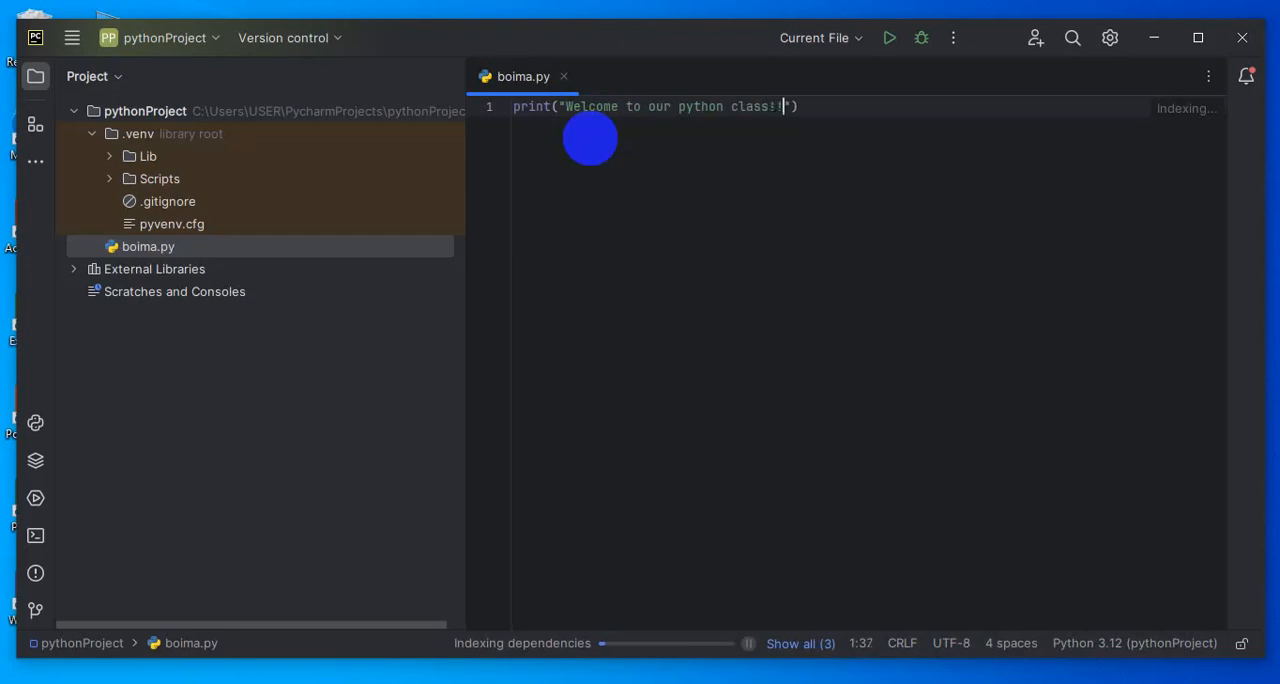
{"action": "left_click", "coordinate": [885, 47]}
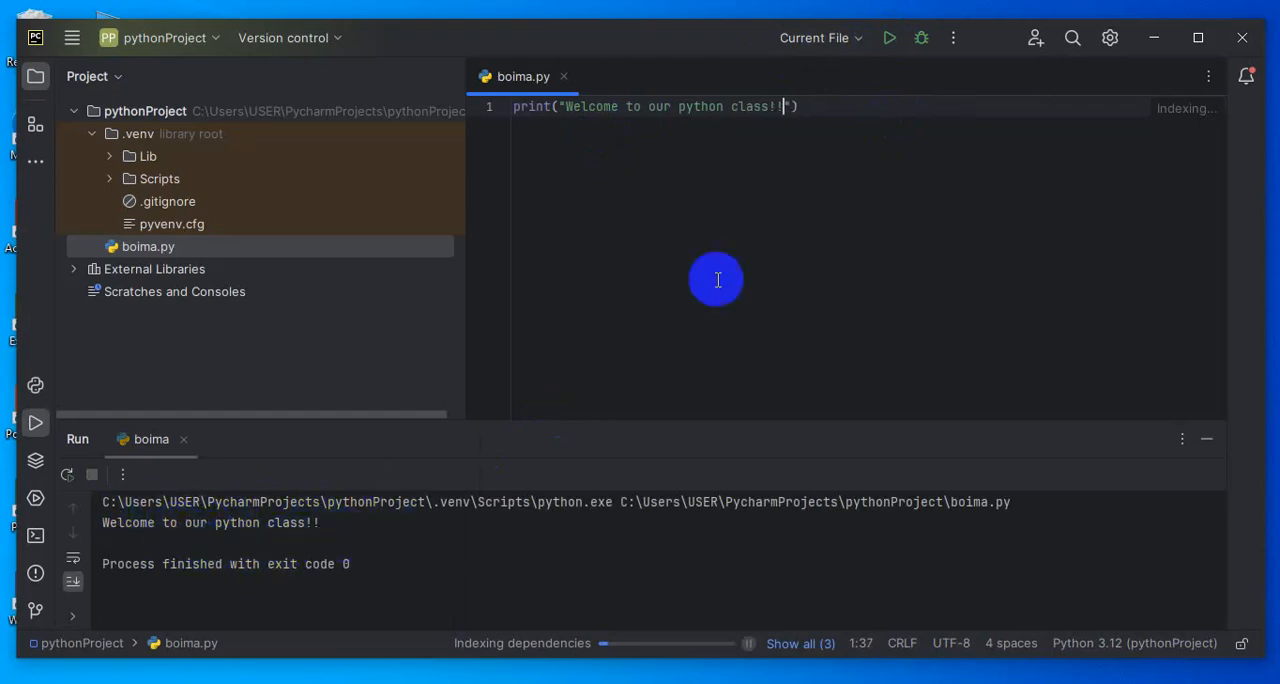
Add print(23+45) on line 2 of boima.py and run the file again
{"action": "left_click", "coordinate": [810, 97]}
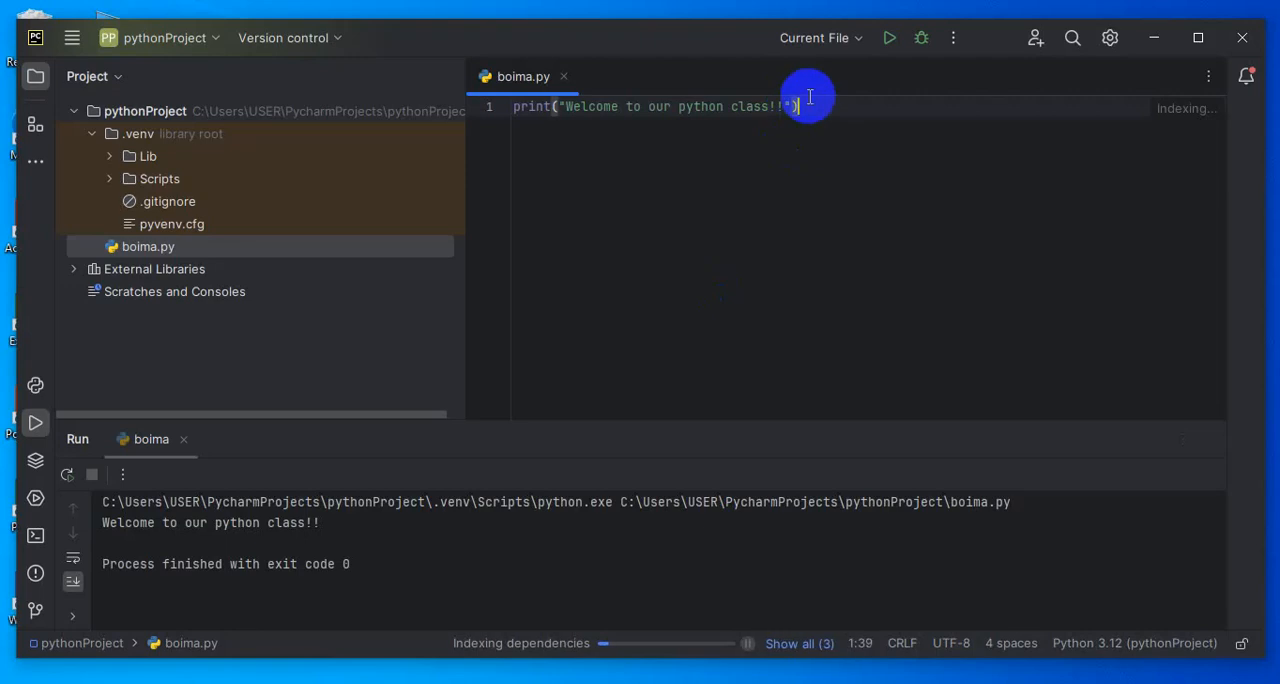
{"action": "key", "text": "Return"}
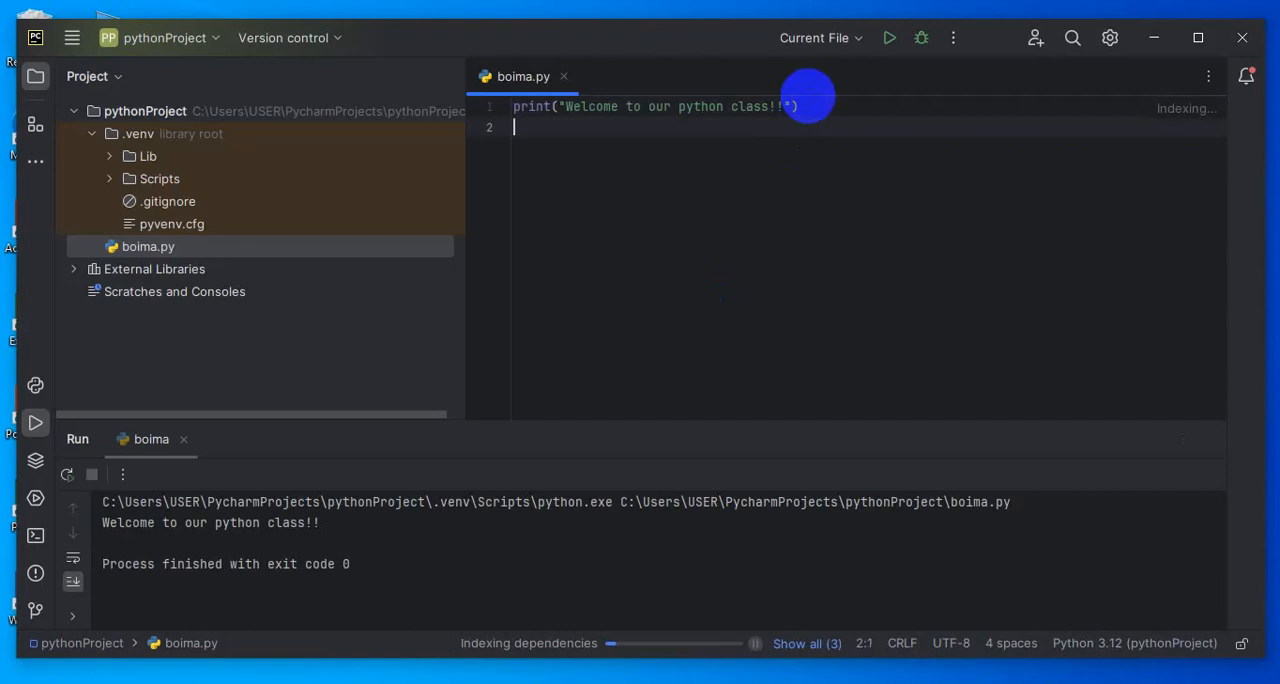
{"action": "type", "text": "print"}
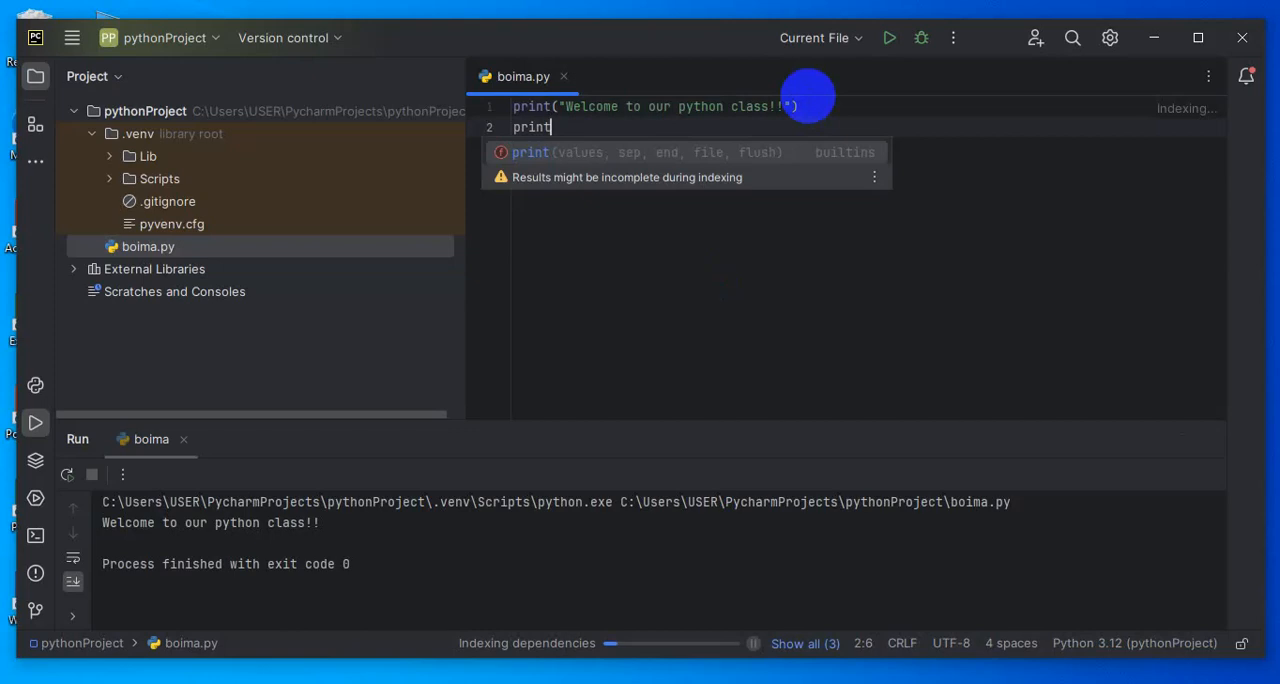
{"action": "type", "text": "("}
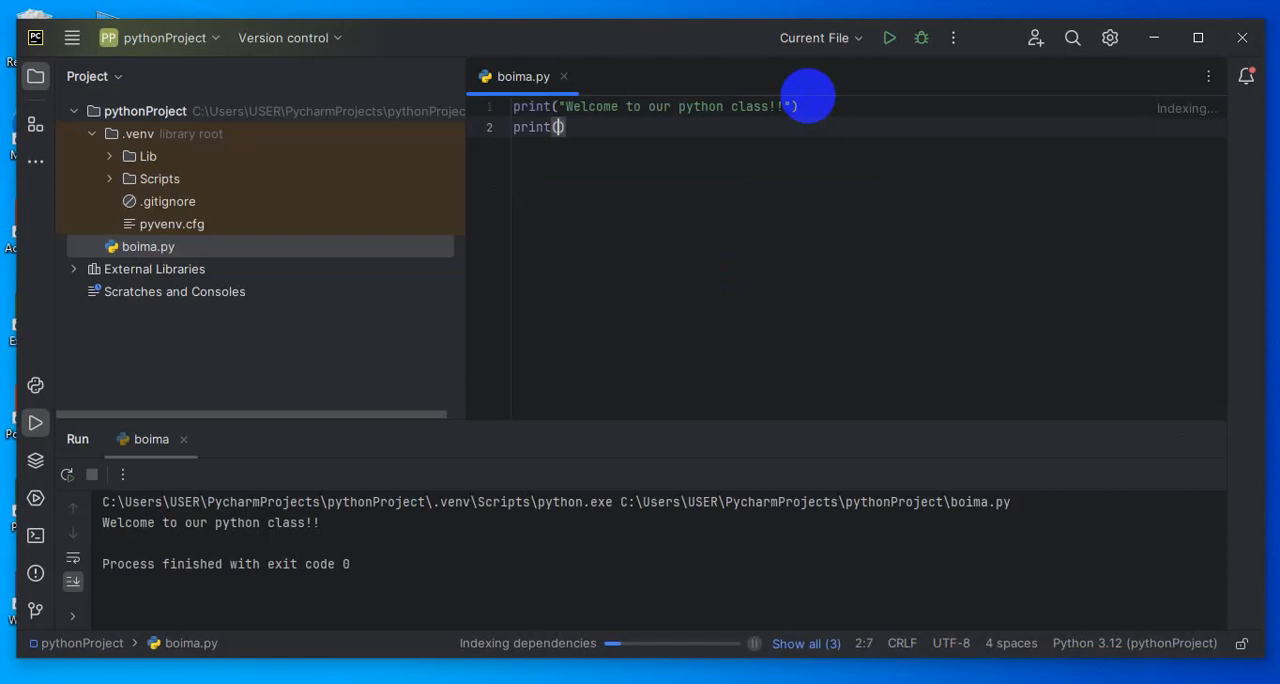
{"action": "type", "text": "23"}
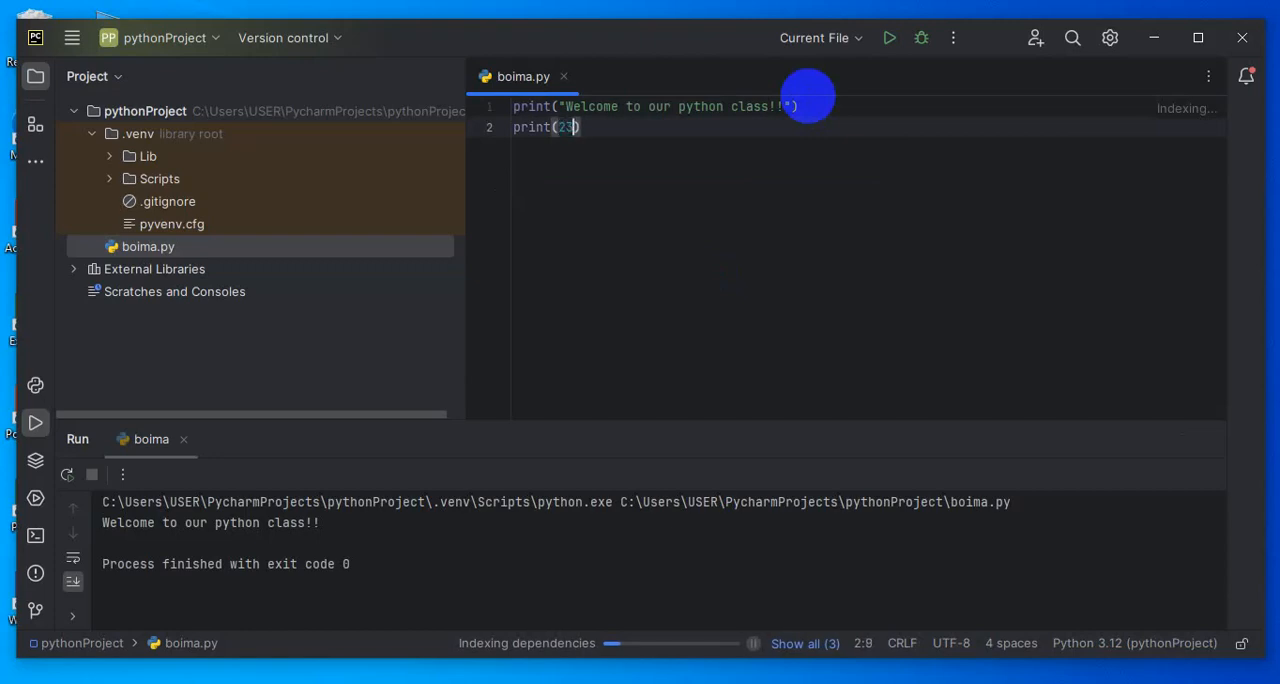
{"action": "type", "text": "+"}
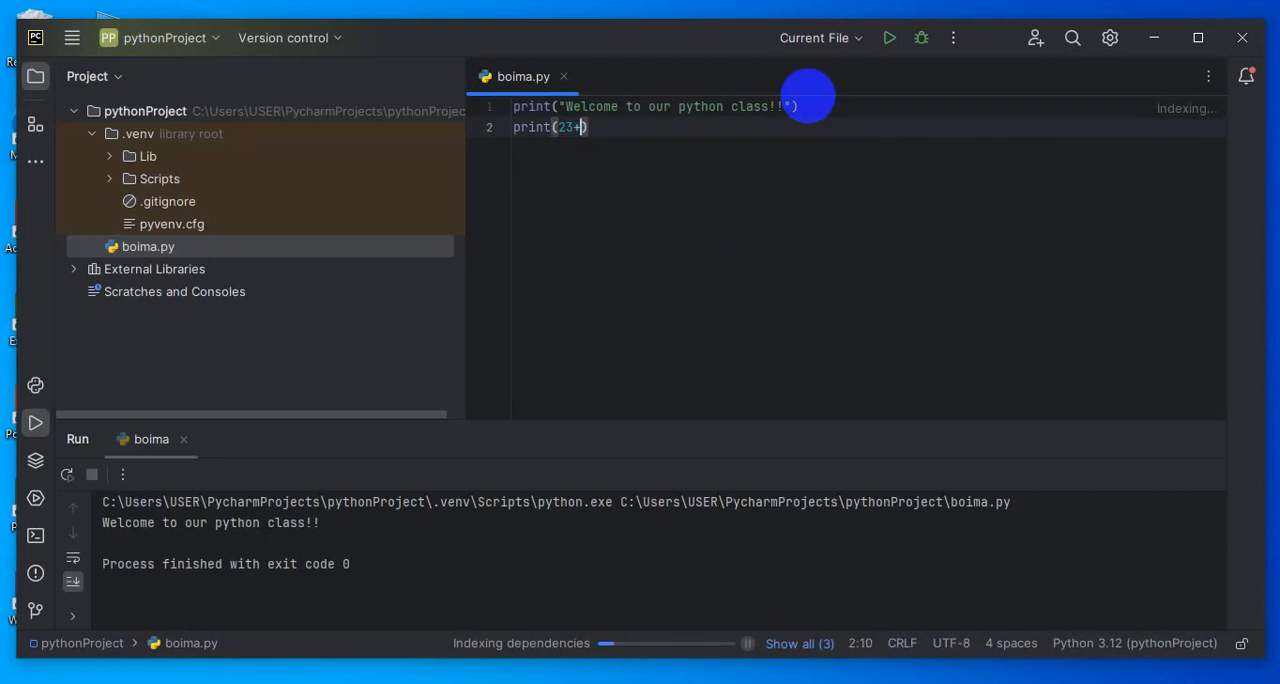
{"action": "type", "text": "45"}
{"action": "left_click", "coordinate": [891, 37]}
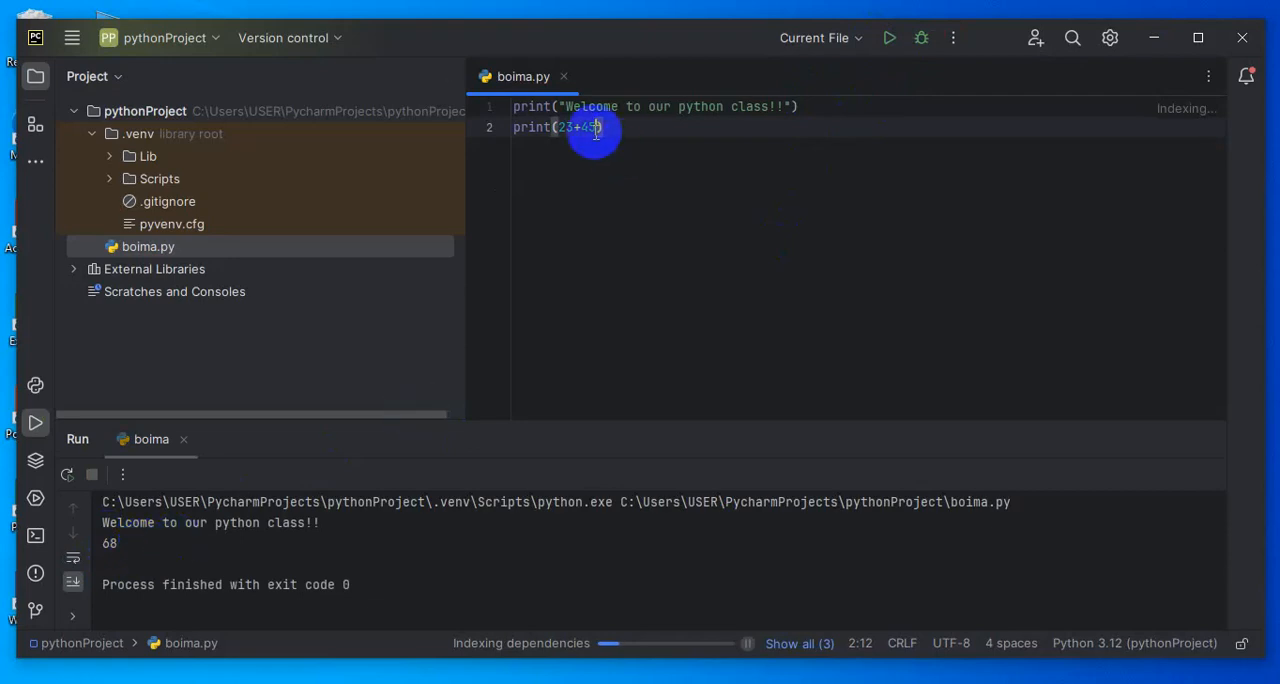
{"action": "mouse_move", "coordinate": [596, 131]}
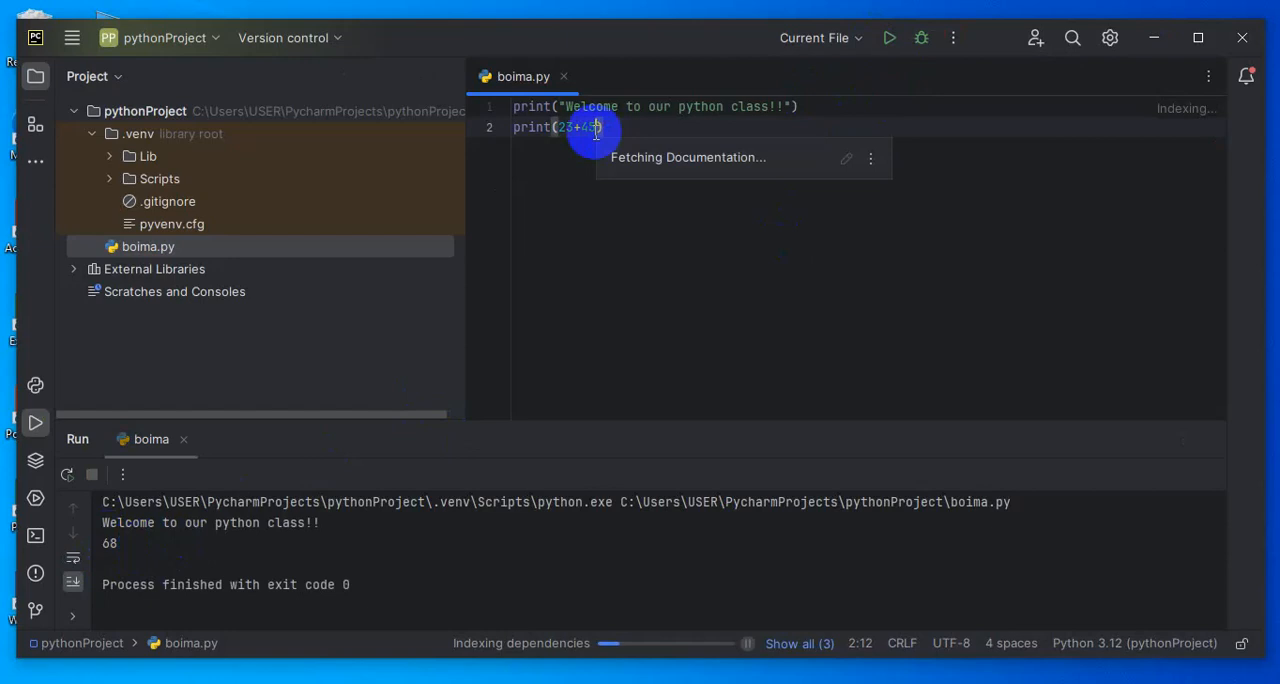